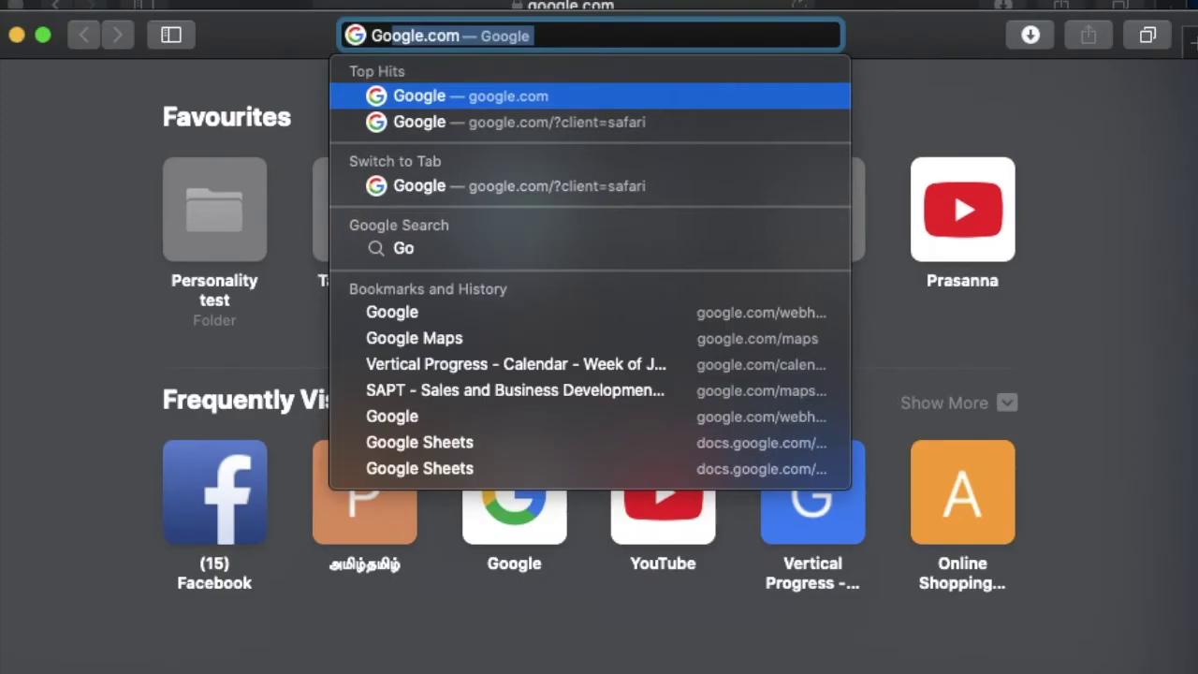
Step: Load google.com and enter 'google my business' in the search box
key(BackSpace)
text(ogle)
key(Return)
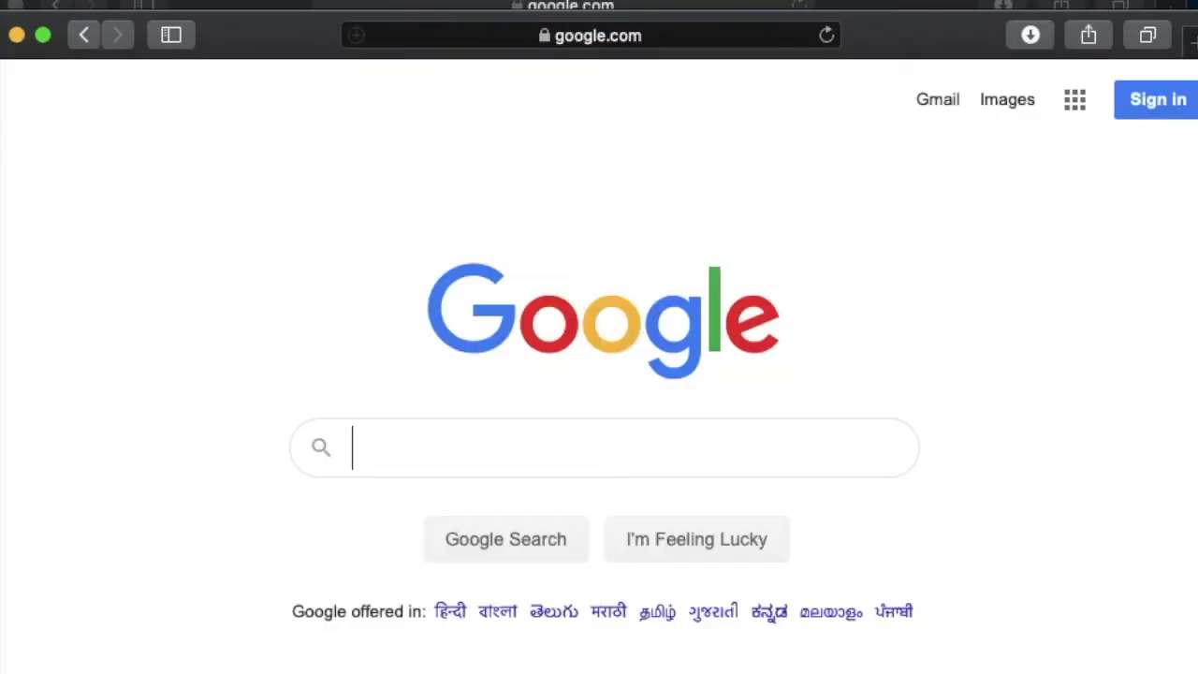
click(401, 430)
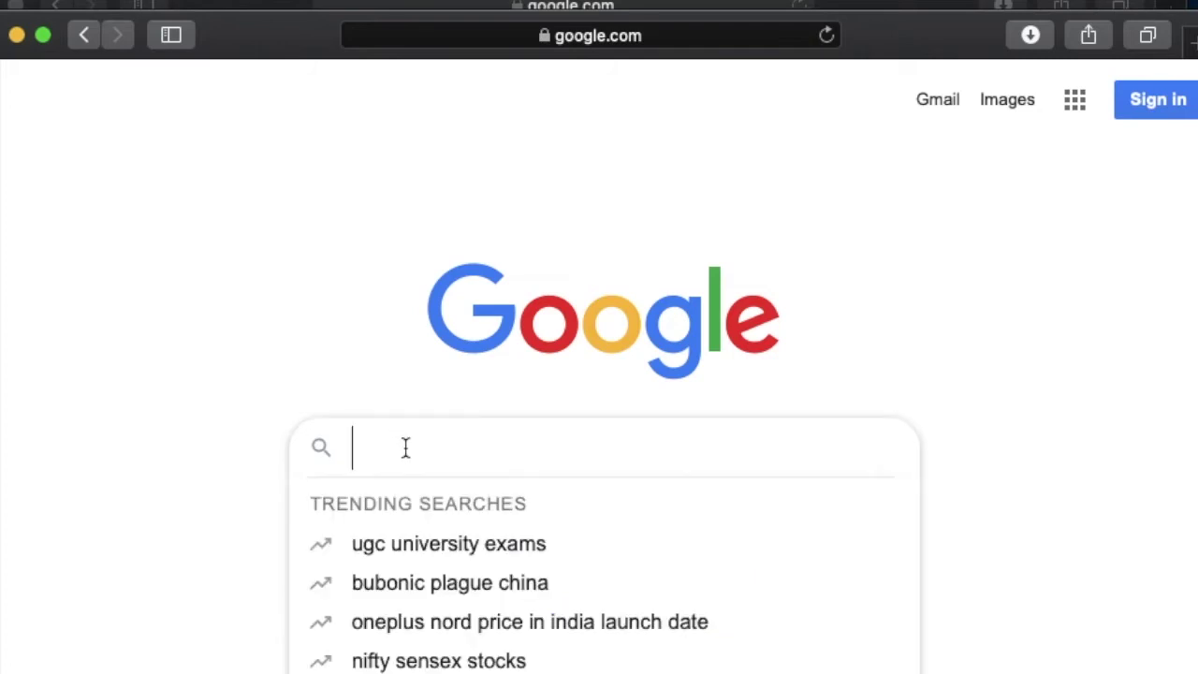
text(google my)
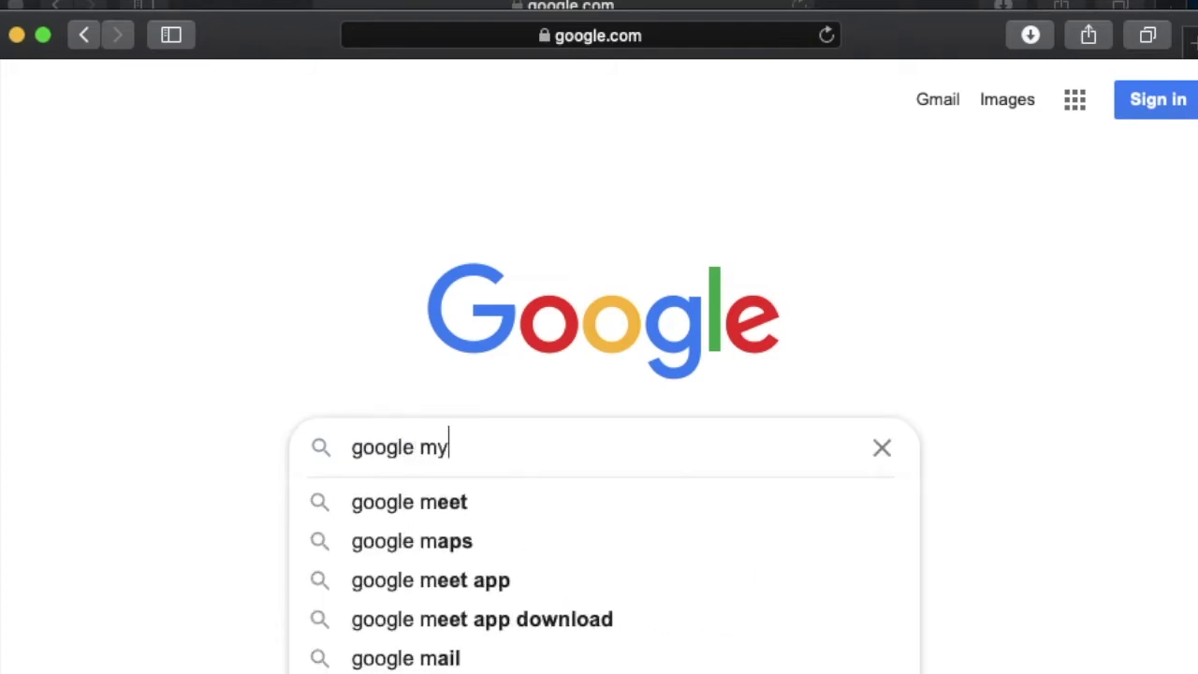
text( business)
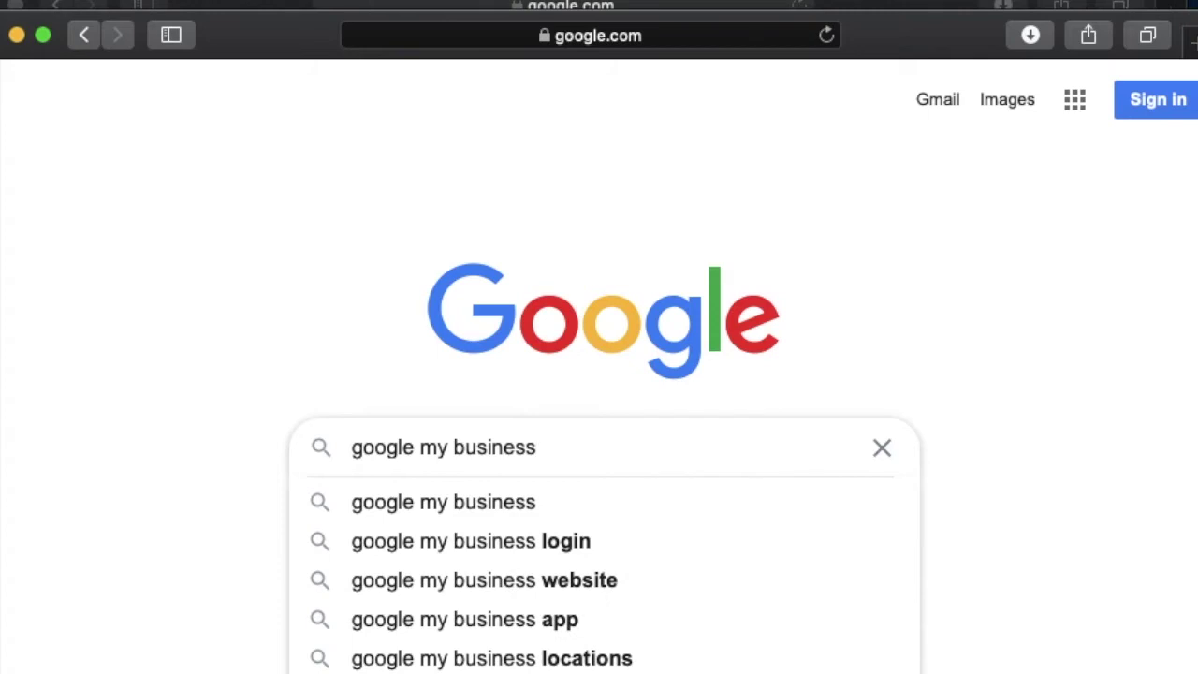
Step: Search 'google my business', open the official Google My Business result and start signing in
key(Return)
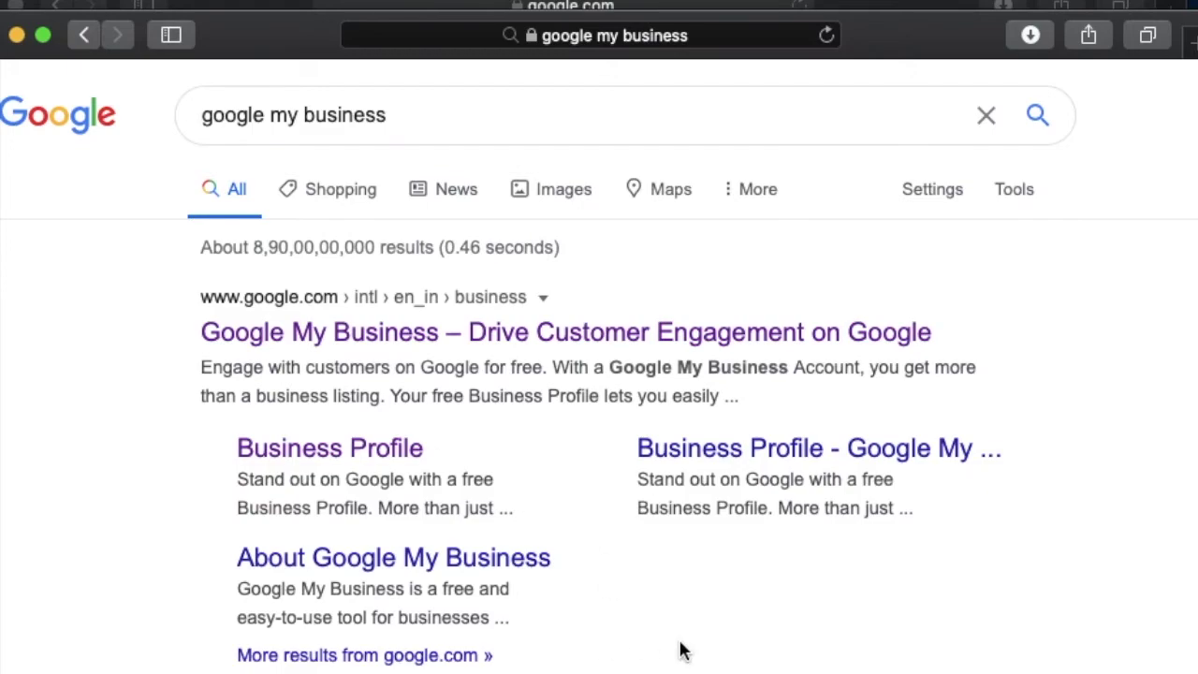
scroll(682, 650, down, 10)
scroll(680, 647, up, 10)
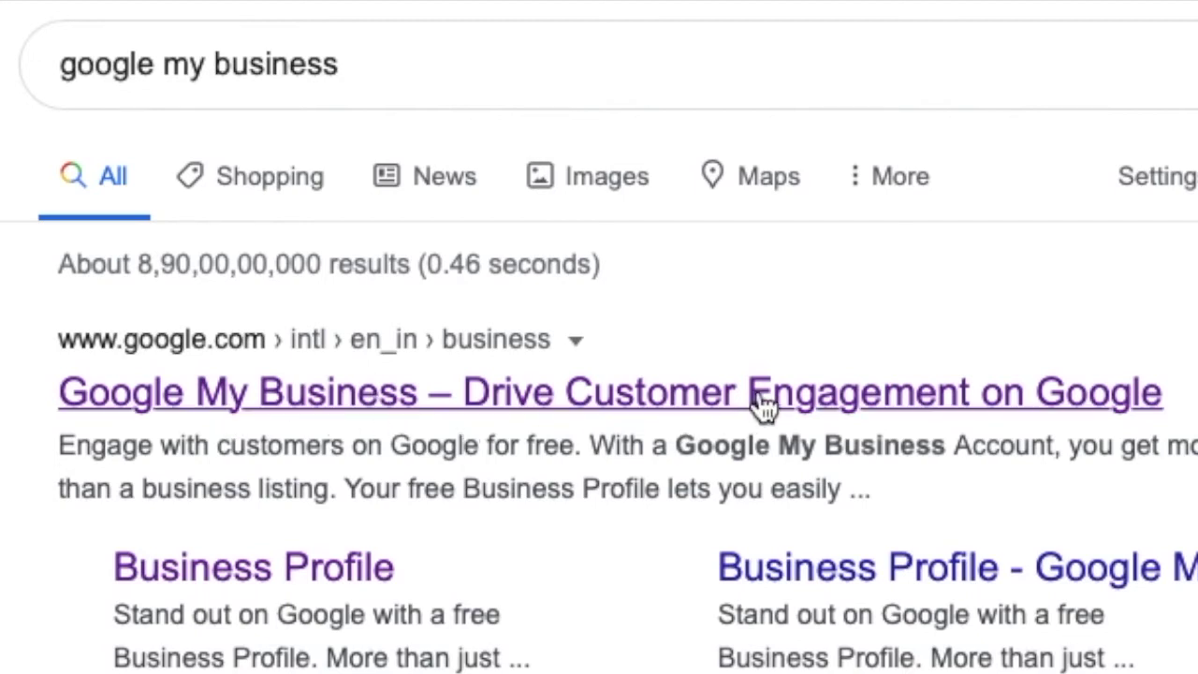
click(1003, 411)
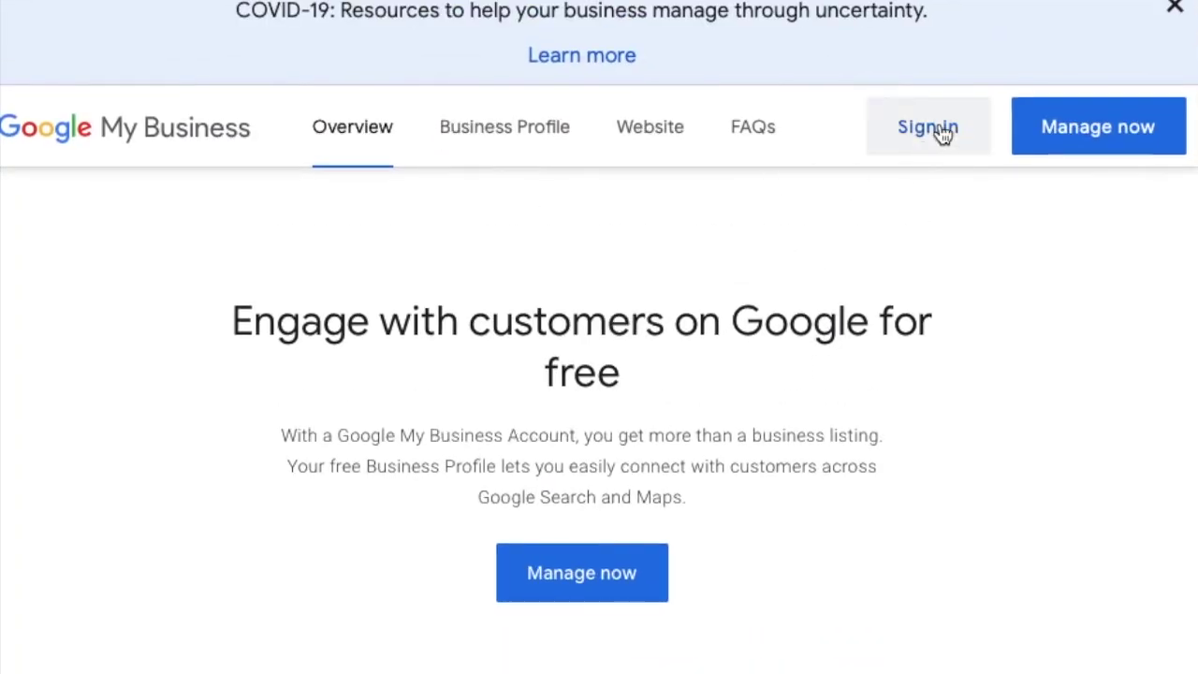
click(633, 569)
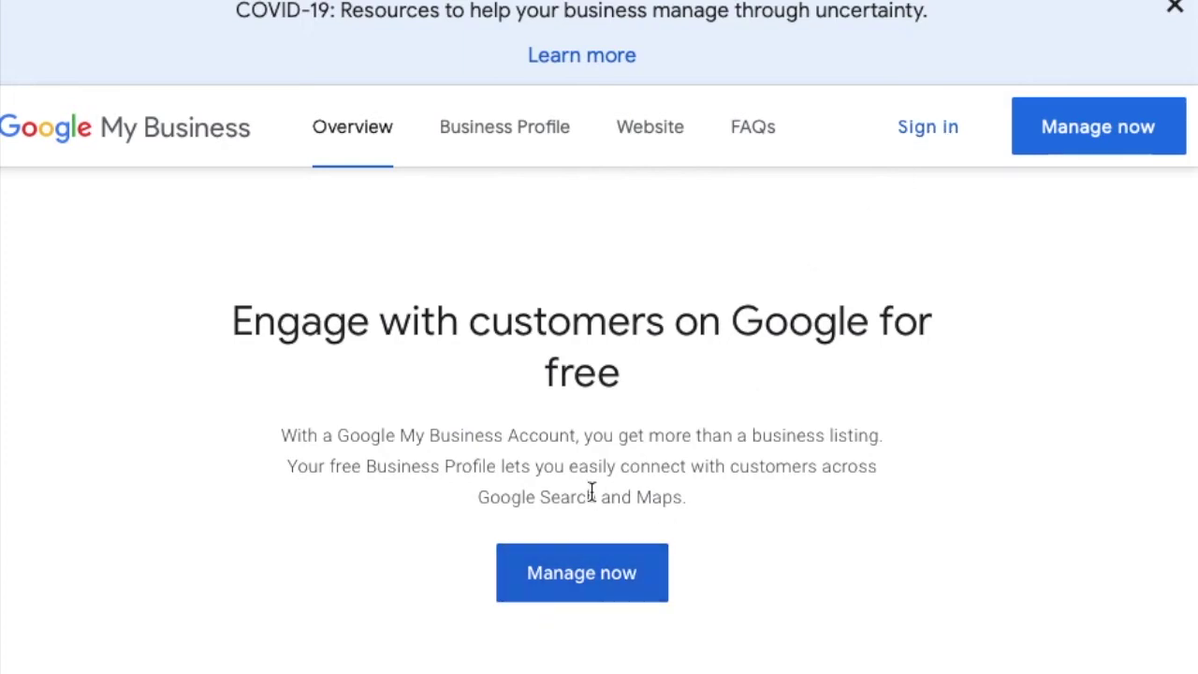
click(917, 131)
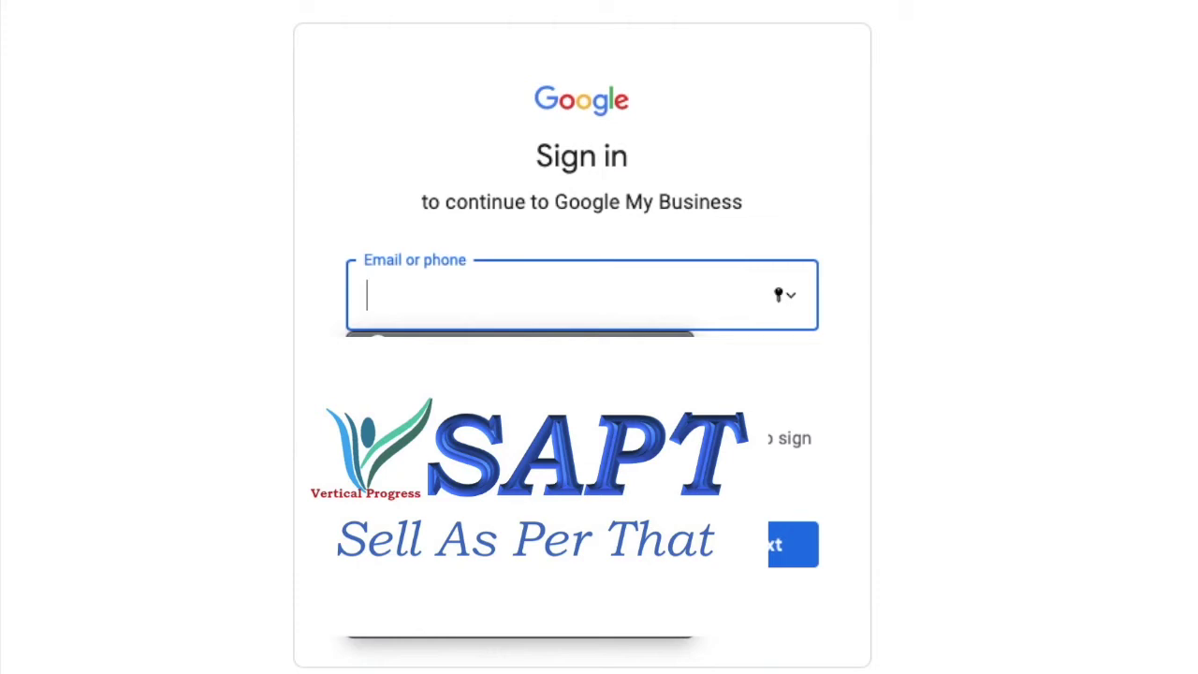
Step: Sign in using the saved account email and saved password
click(543, 527)
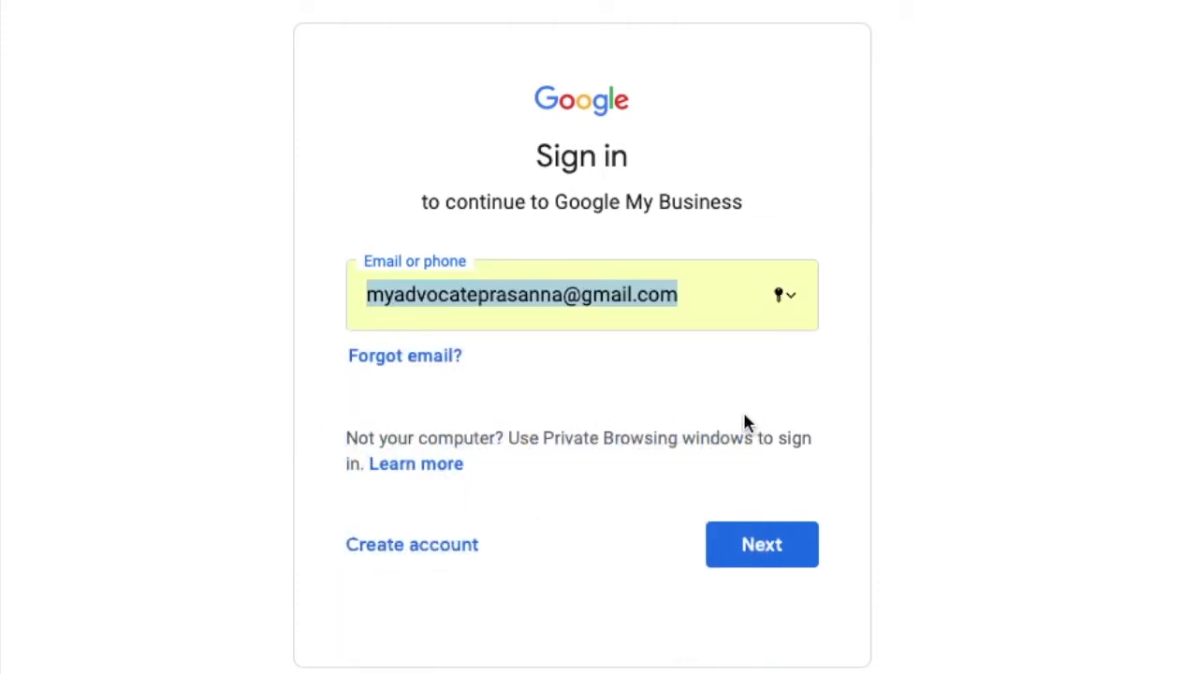
click(776, 547)
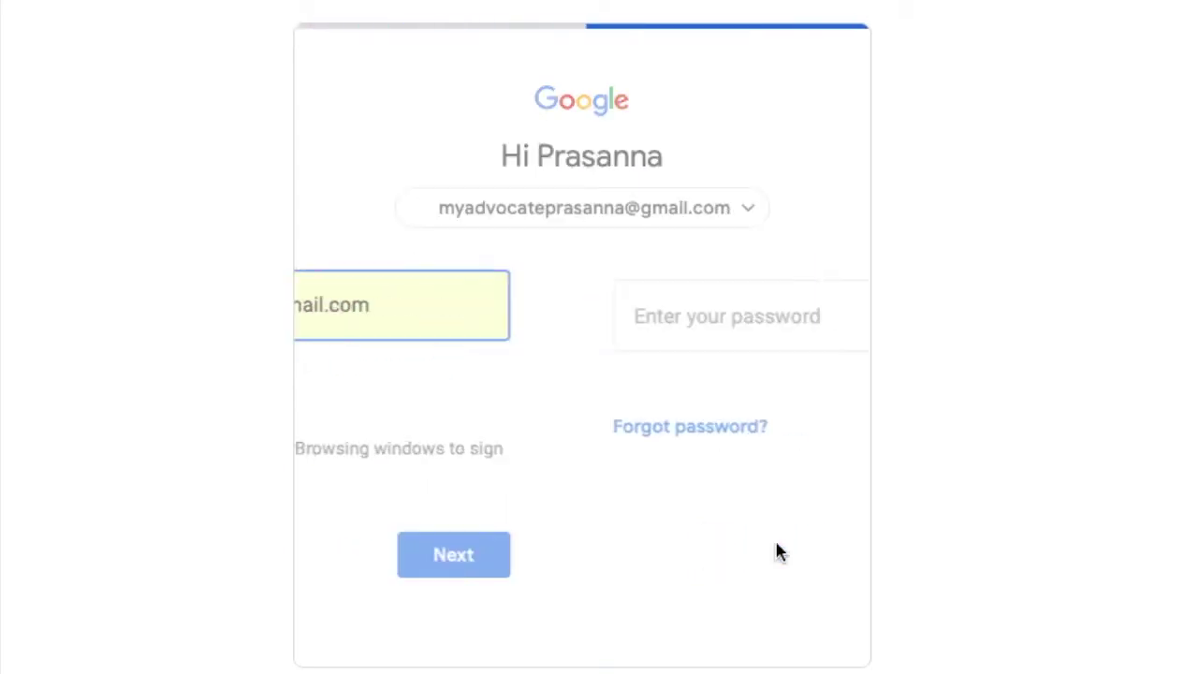
click(586, 391)
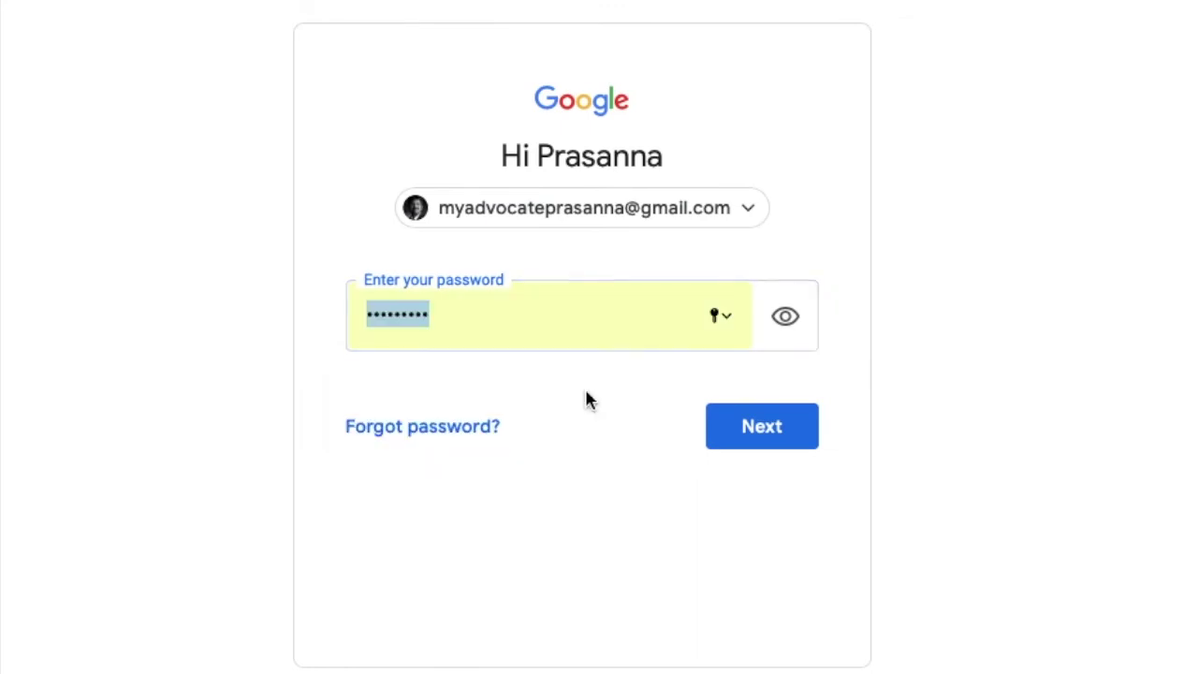
click(792, 451)
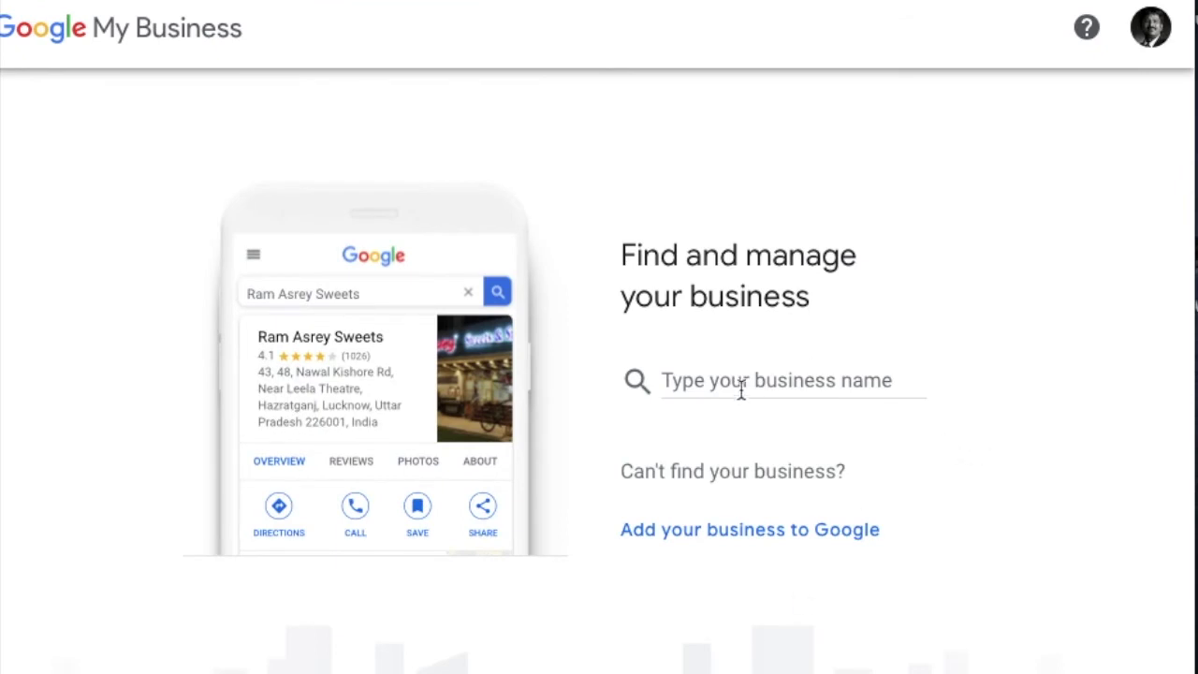
Step: Enter the business name 'Prasanna Advocate' and choose to create a business with it
click(727, 374)
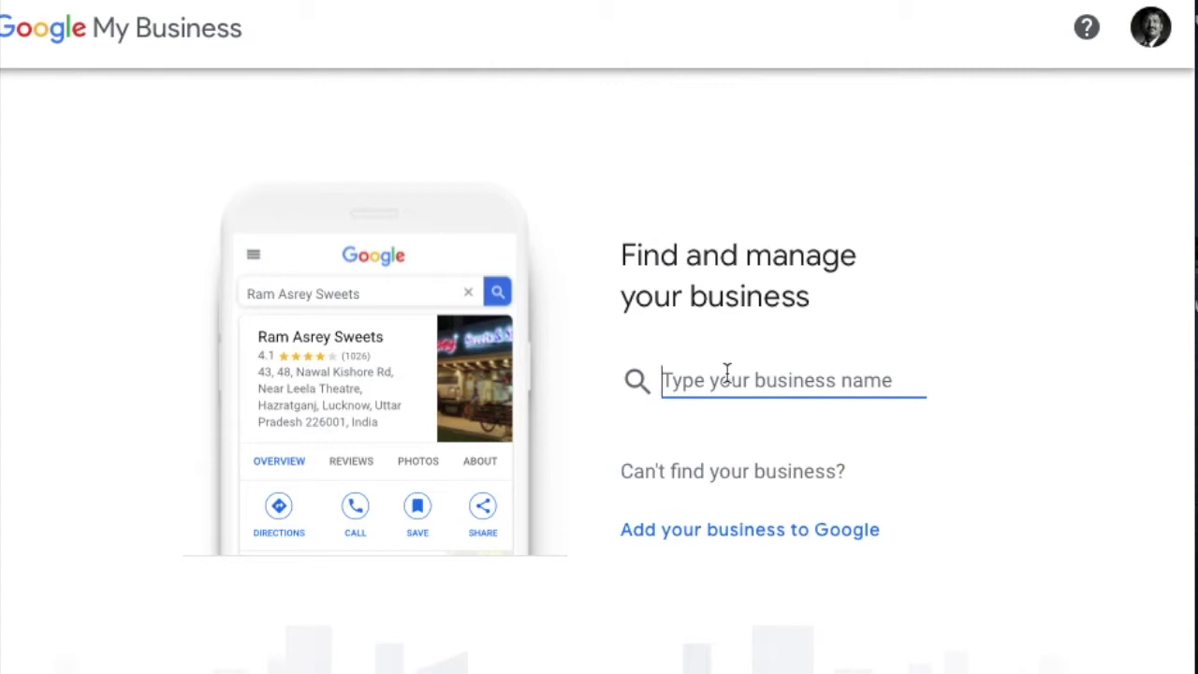
text(P)
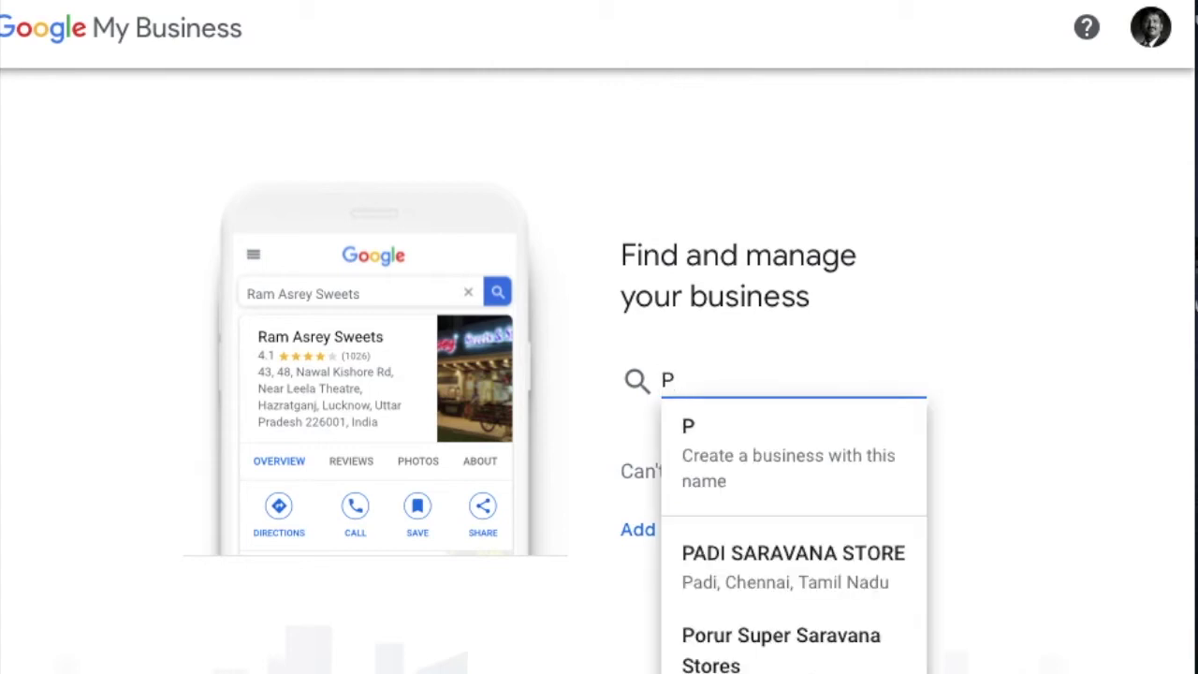
text(rasanna )
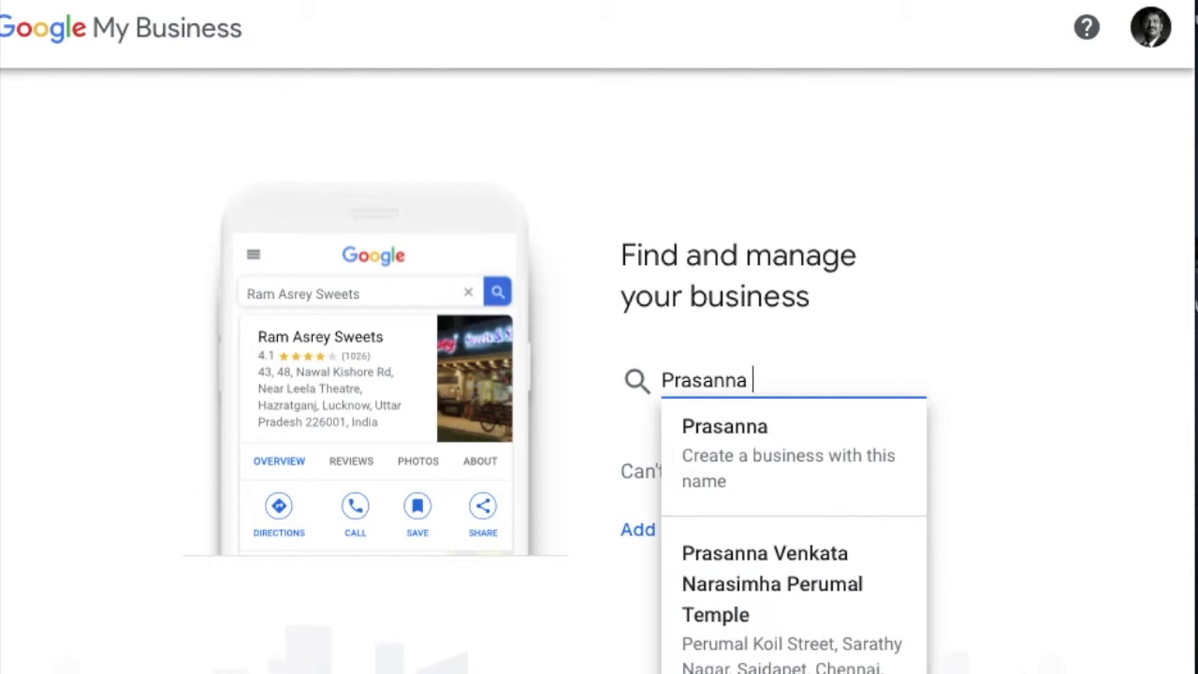
text( V)
key(BackSpace)
text(Advocate)
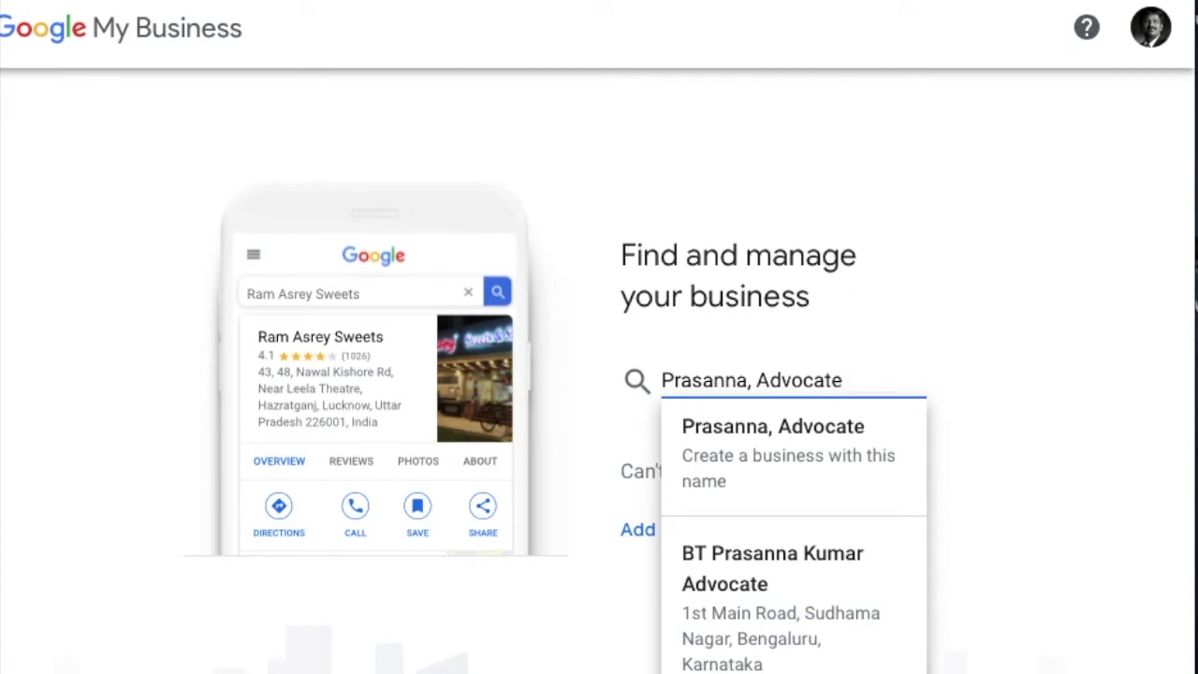
key(BackSpace)
key(BackSpace)
key(BackSpace)
key(BackSpace)
key(BackSpace)
key(BackSpace)
key(BackSpace)
key(BackSpace)
key(BackSpace)
key(BackSpace)
text(Law)
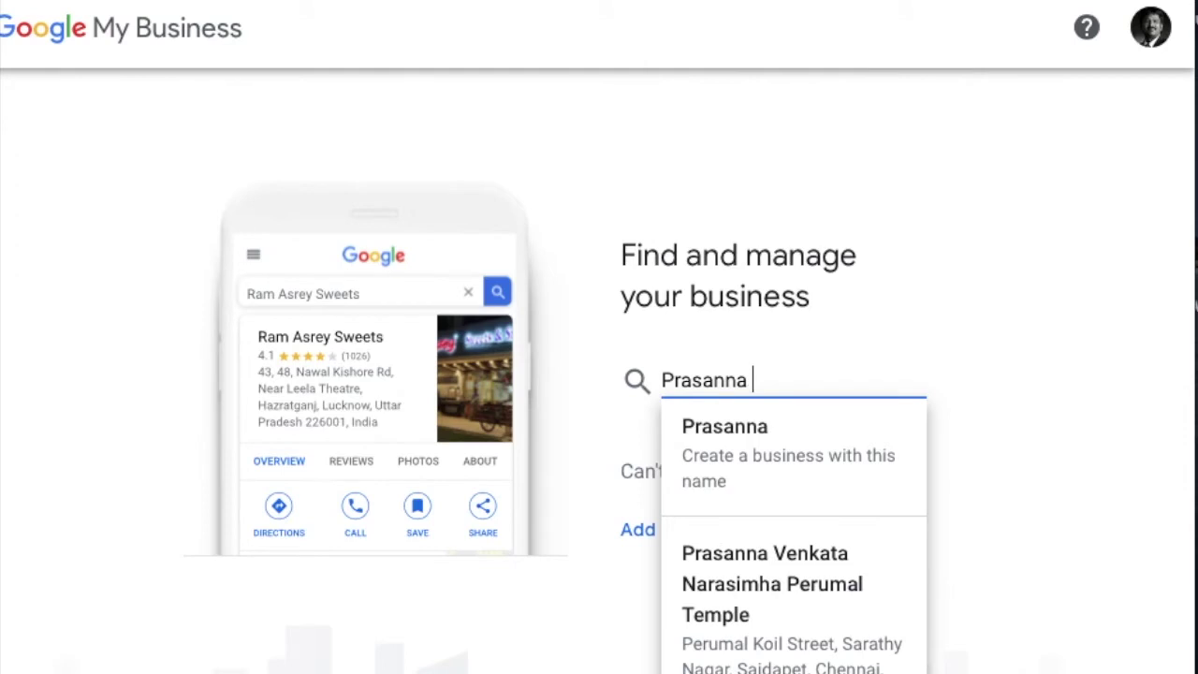
text( Firm)
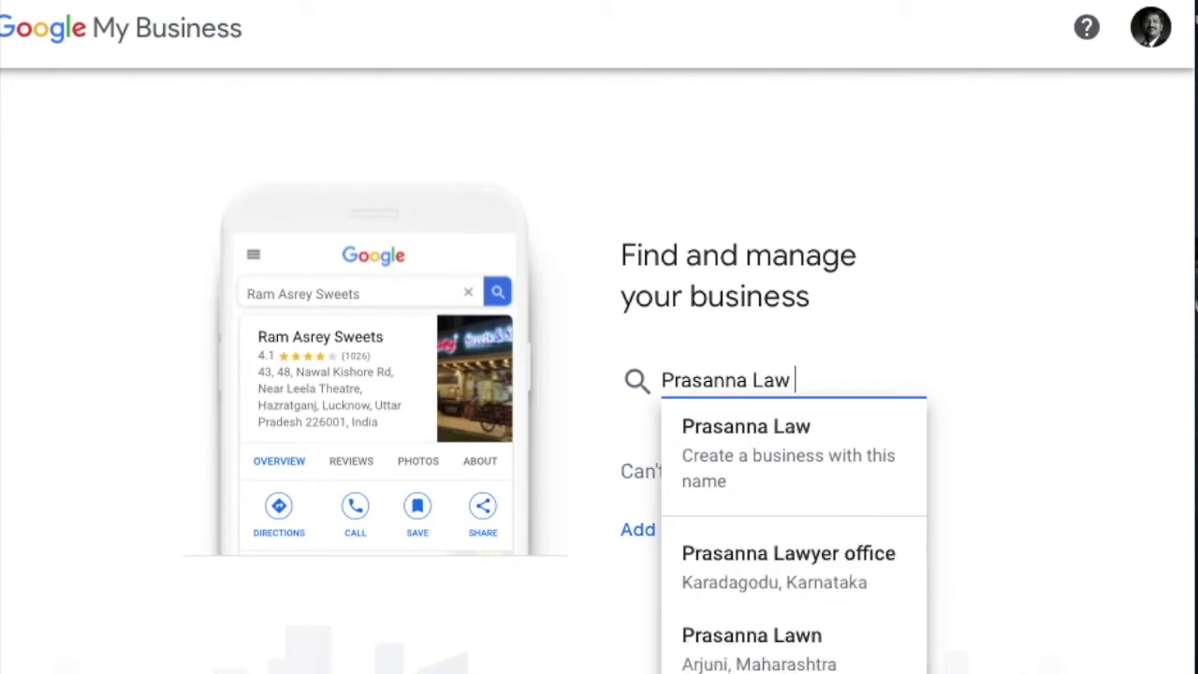
key(BackSpace)
key(BackSpace)
key(BackSpace)
key(BackSpace)
key(BackSpace)
key(BackSpace)
key(BackSpace)
key(BackSpace)
key(BackSpace)
key(BackSpace)
key(BackSpace)
key(BackSpace)
key(BackSpace)
key(BackSpace)
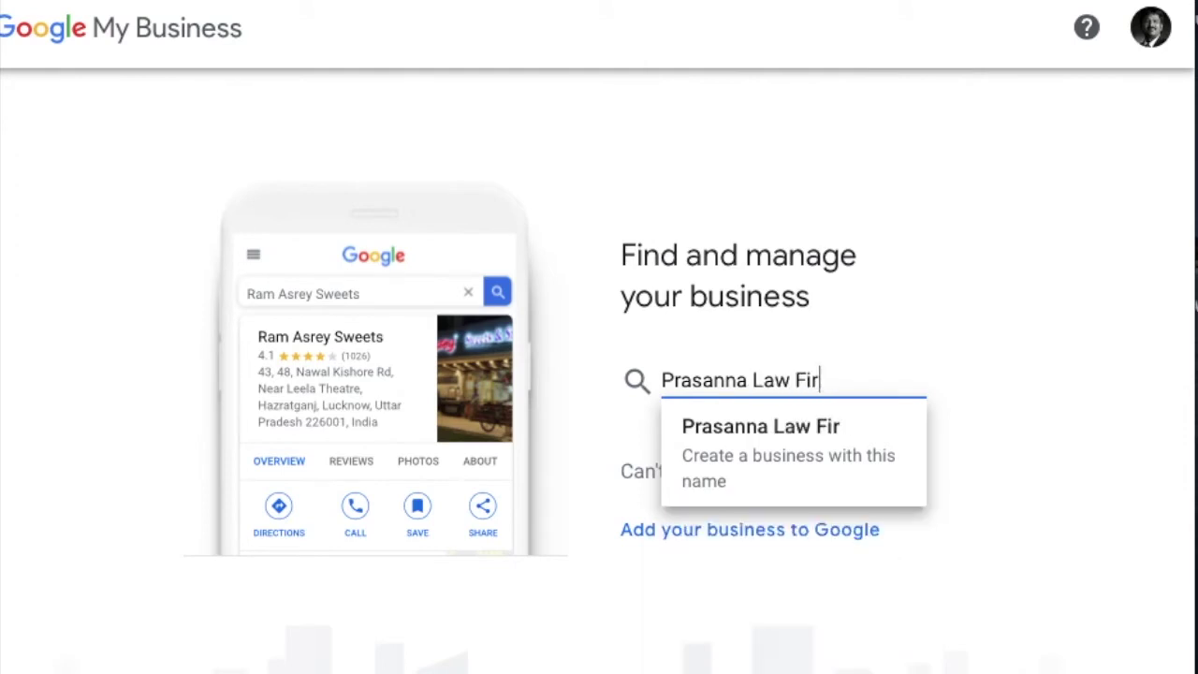
key(BackSpace)
key(BackSpace)
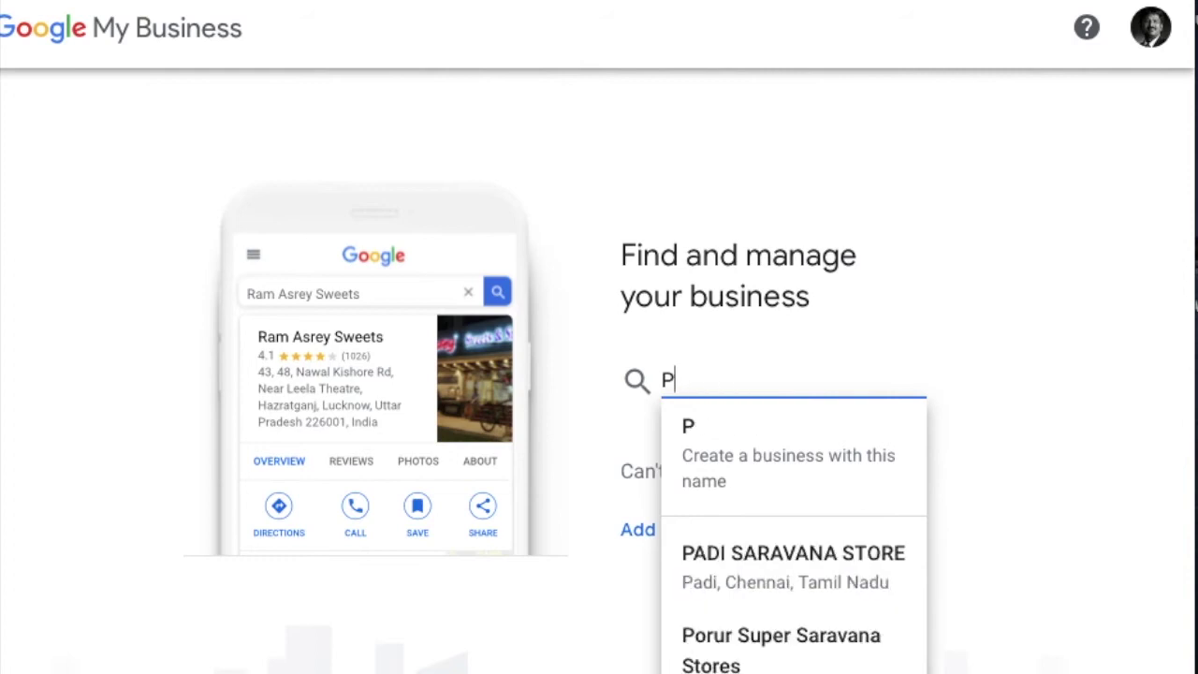
text(rasanna )
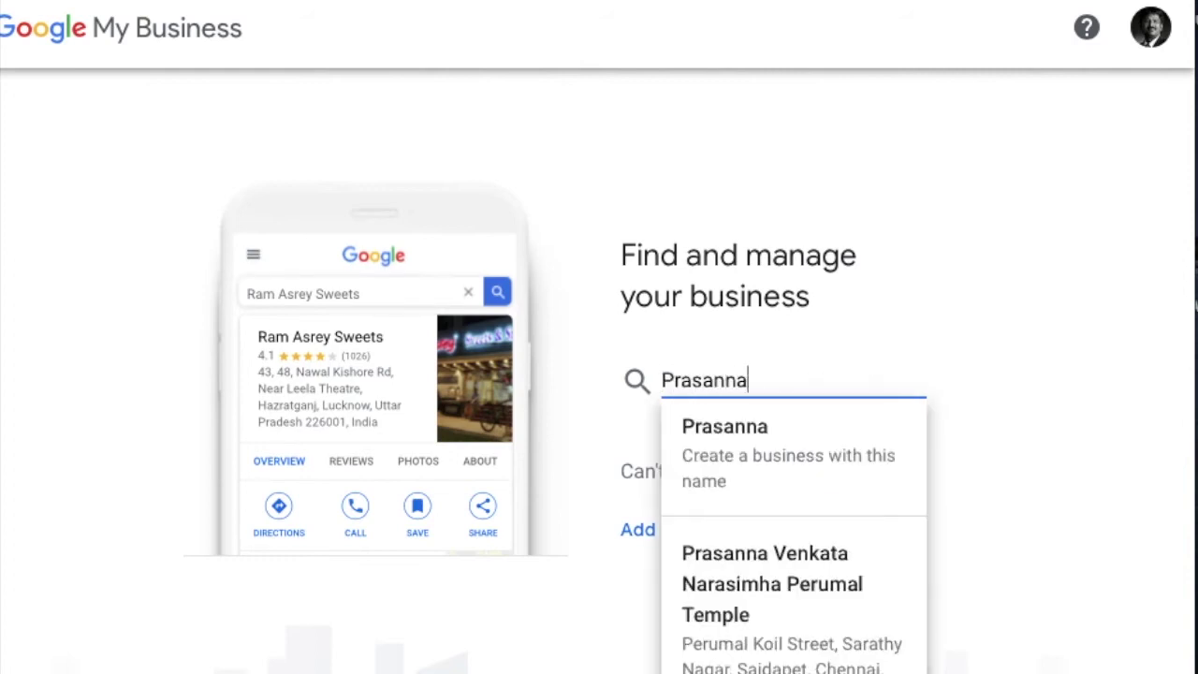
text(Ad)
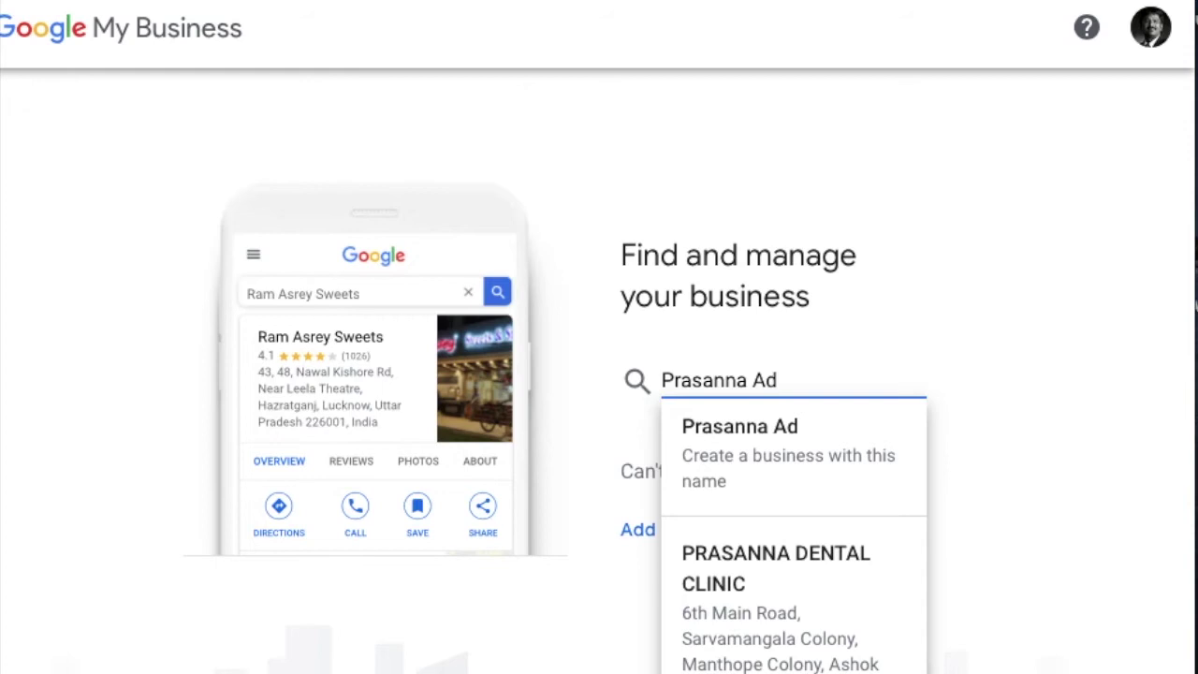
text(vocate)
key(BackSpace)
text(a)
key(BackSpace)
key(BackSpace)
text(ate)
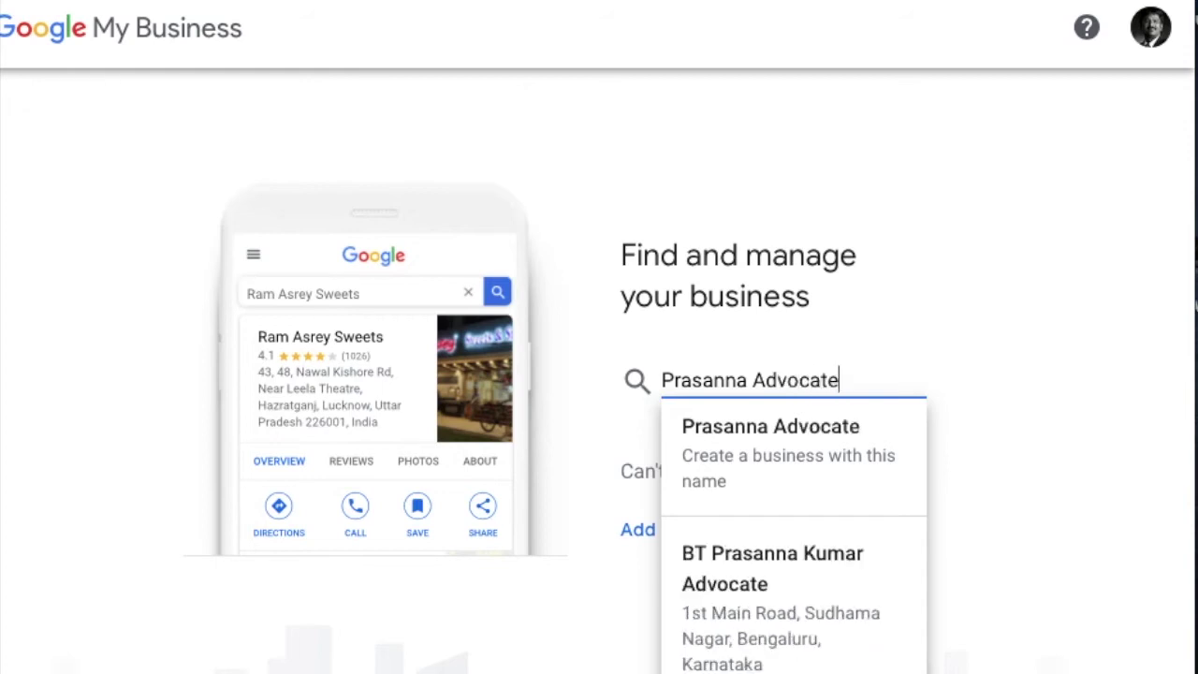
click(734, 426)
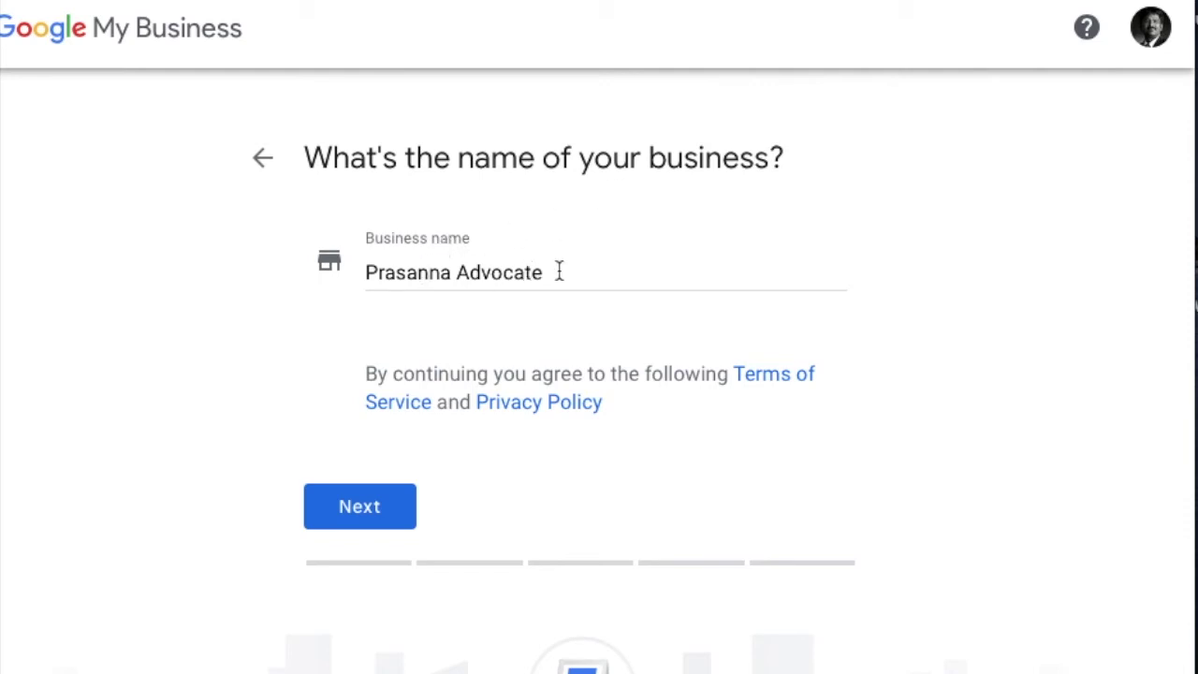
Step: Confirm the name, pick Lawyer from the 'law' category suggestions and continue
click(364, 510)
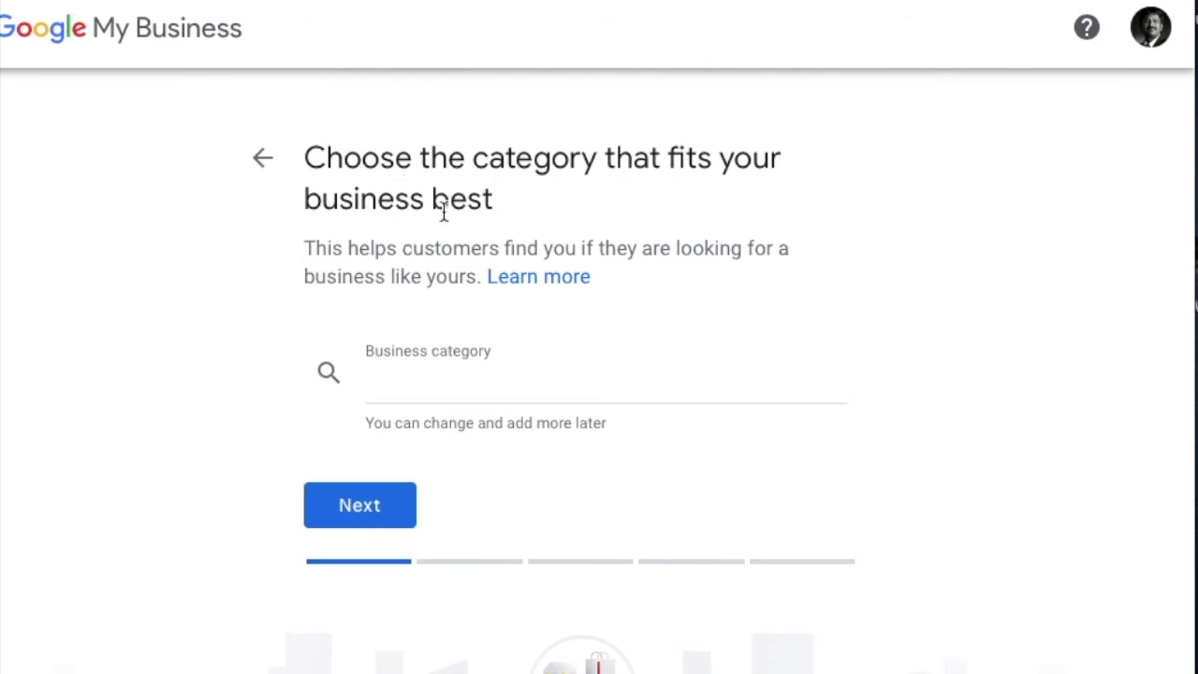
click(486, 371)
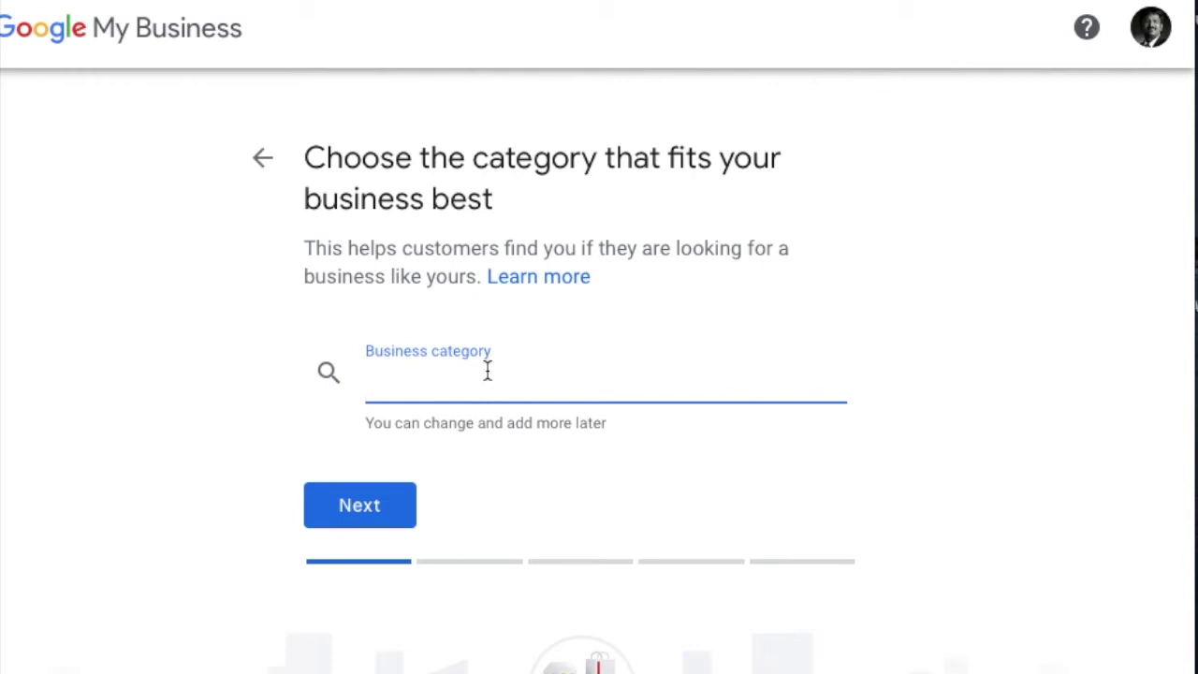
text(law)
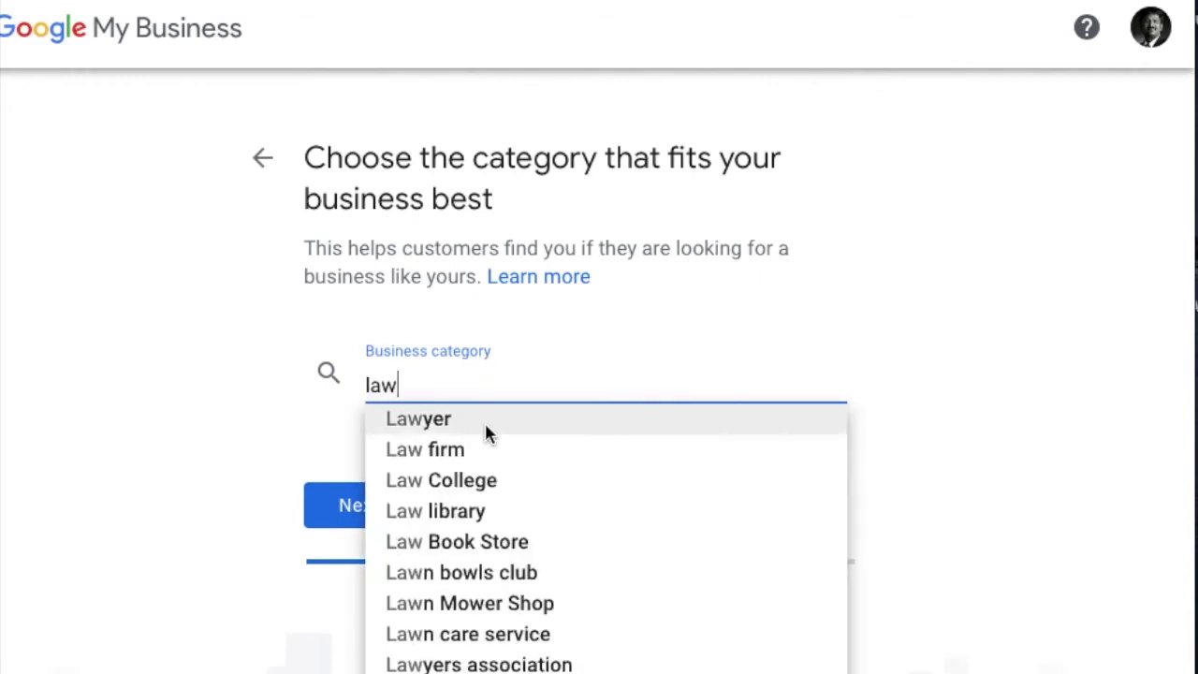
click(484, 422)
click(365, 517)
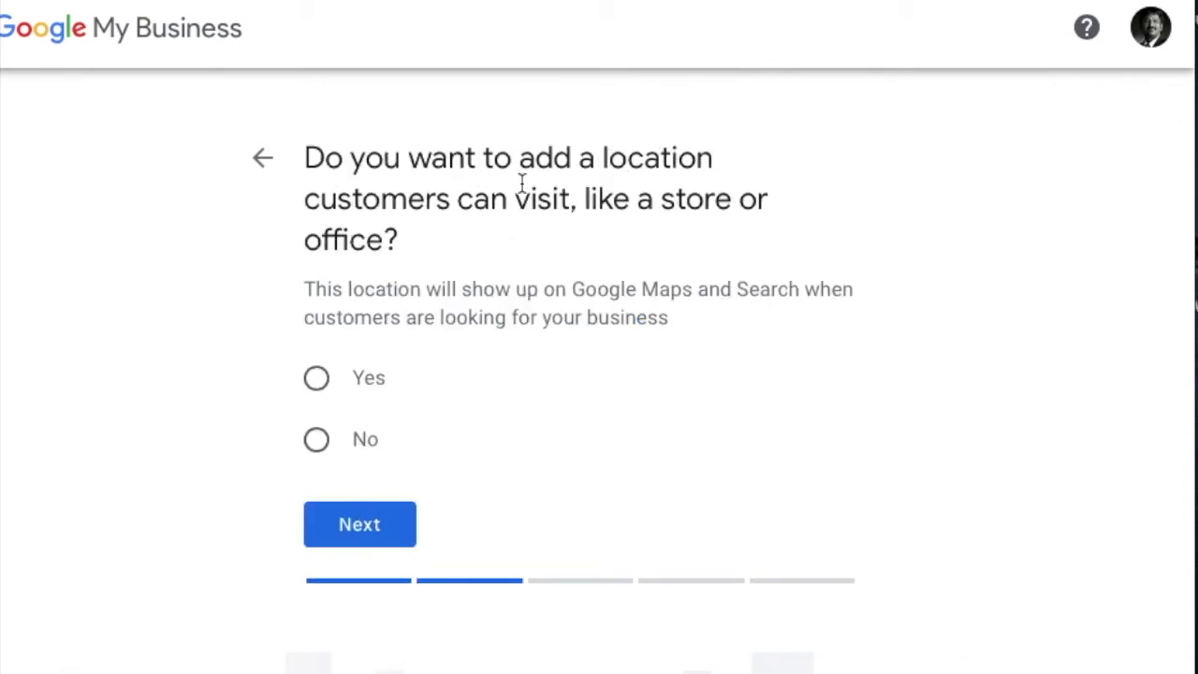
Step: Revisit the category, try insurance and advocate options, then reselect Lawyer and continue
click(262, 158)
click(436, 384)
double_click(436, 383)
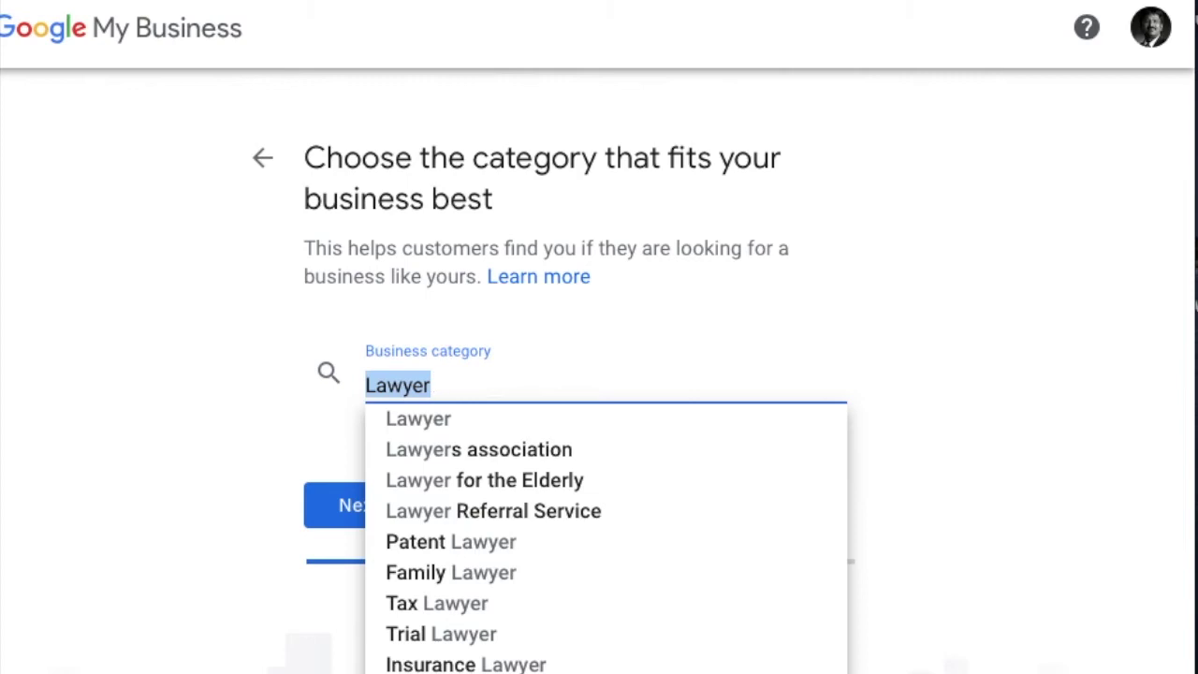
text(insuran)
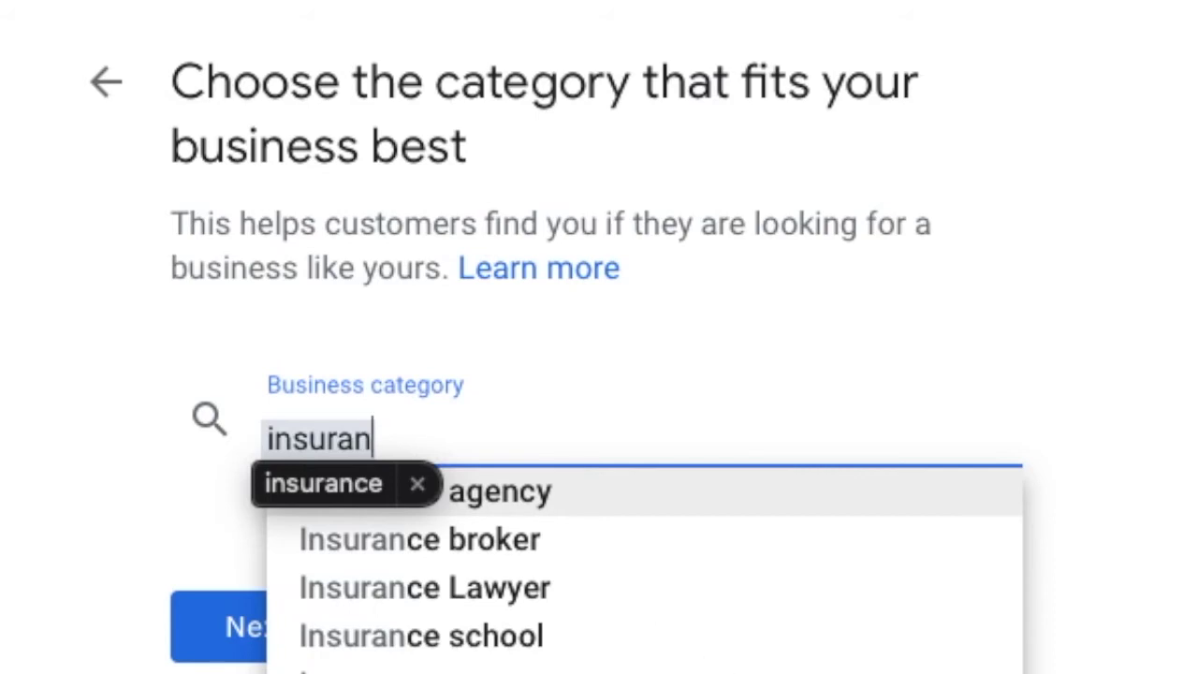
key(Return)
triple_click(612, 426)
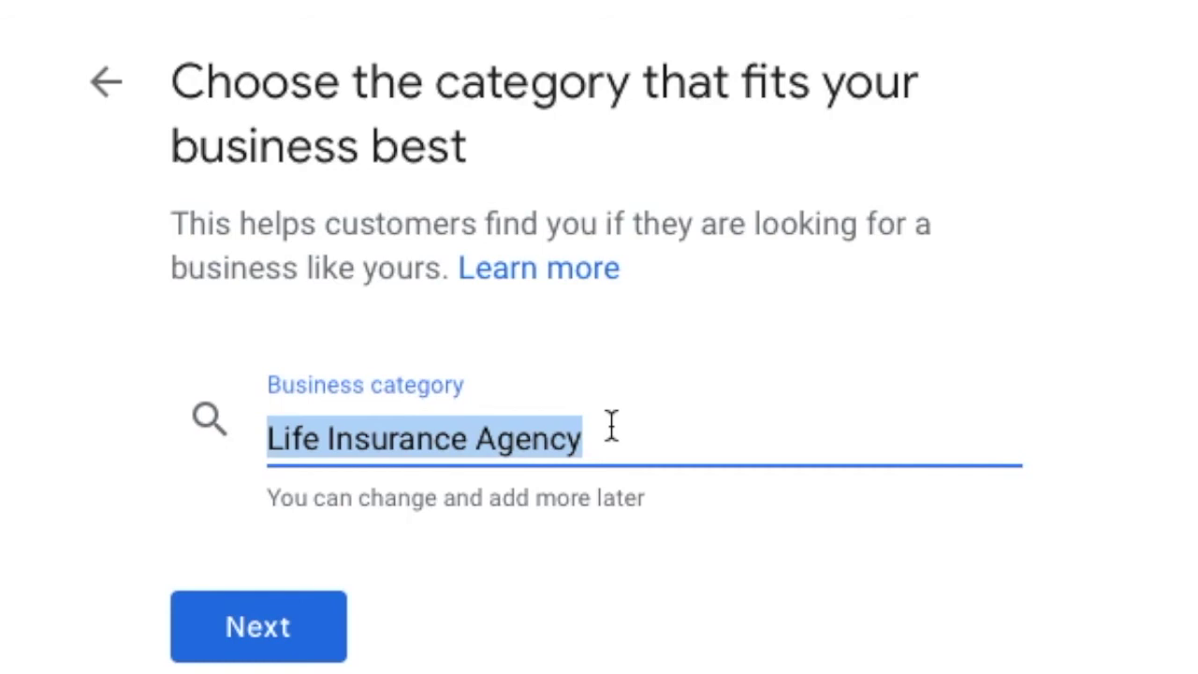
text(ad)
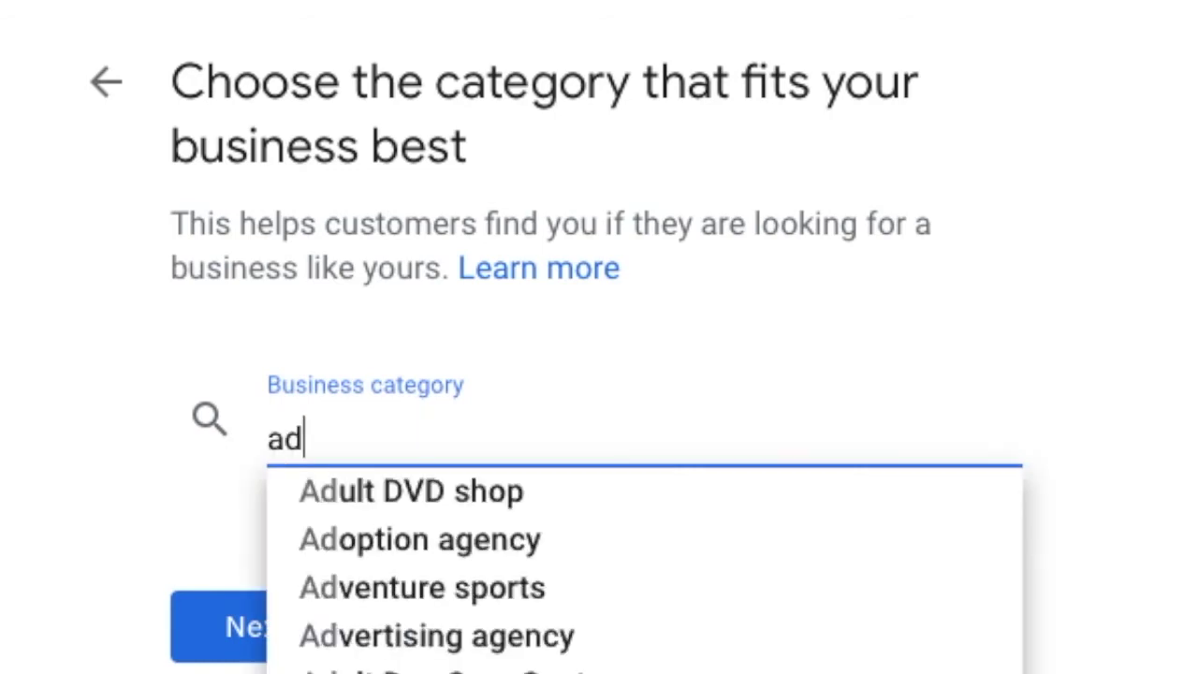
text(vocate)
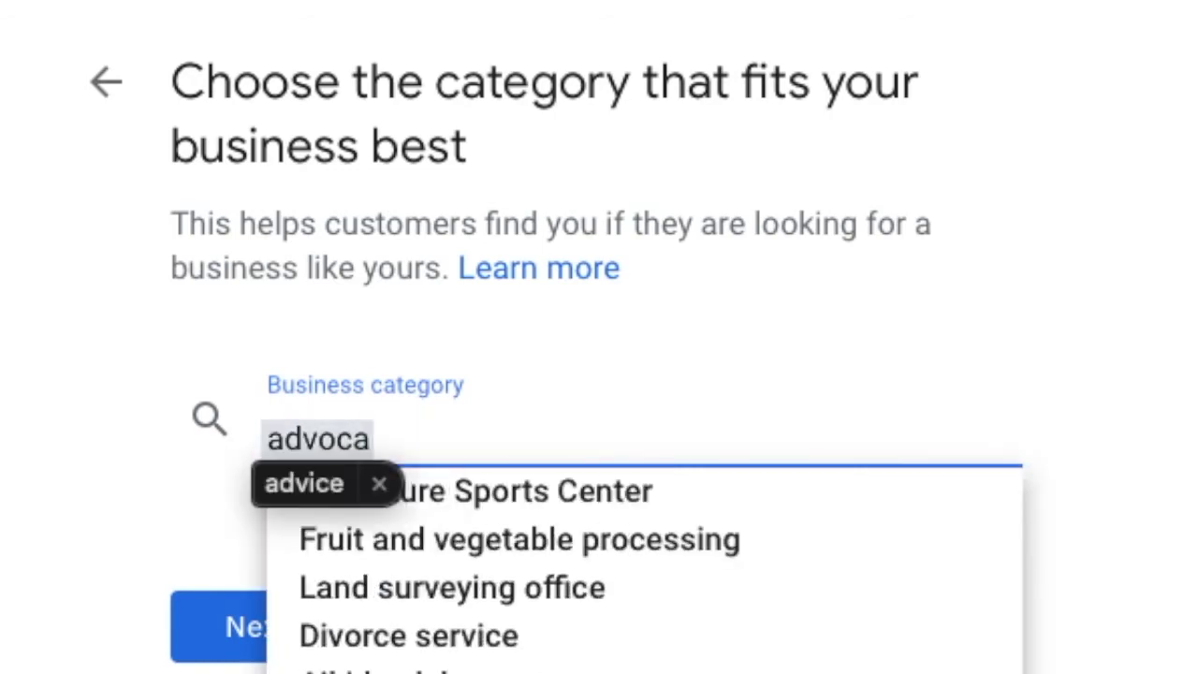
key(BackSpace)
key(BackSpace)
key(BackSpace)
key(BackSpace)
key(BackSpace)
key(BackSpace)
key(BackSpace)
key(BackSpace)
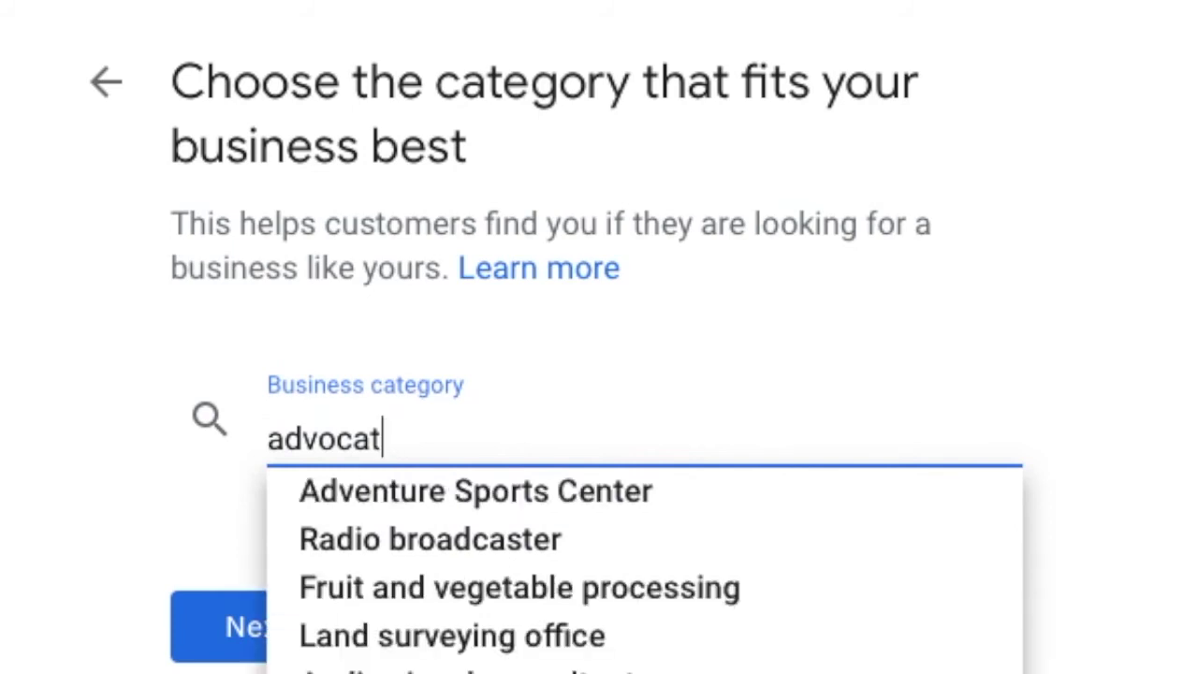
text(law fi)
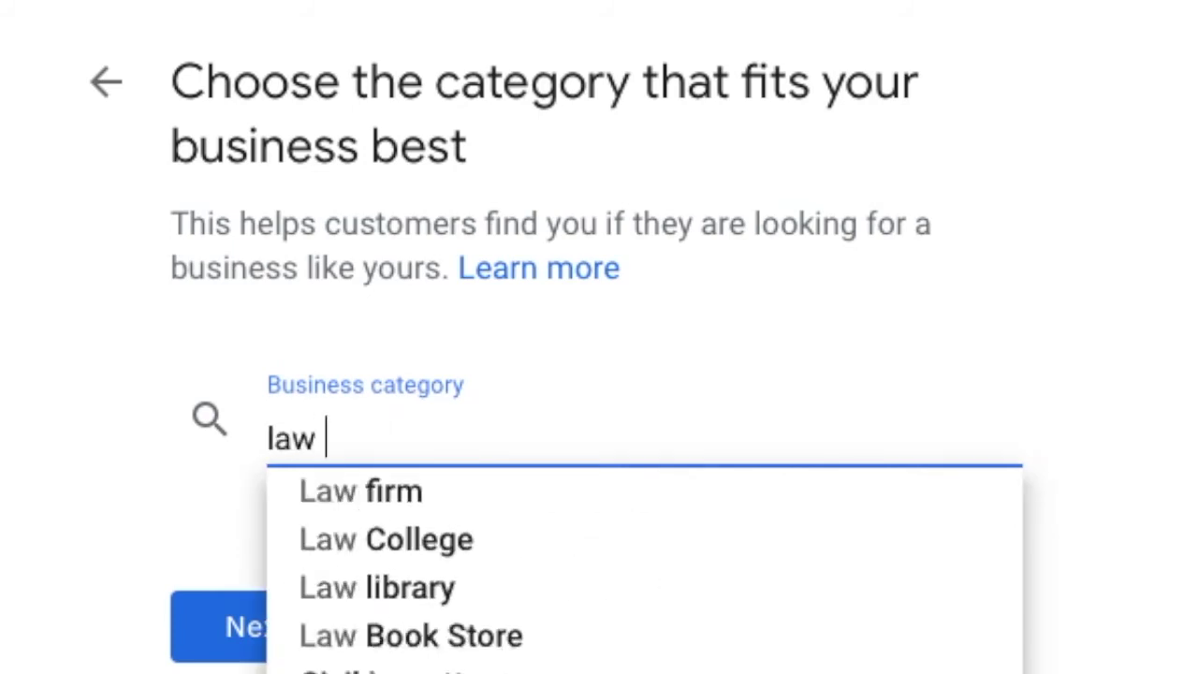
key(BackSpace)
key(BackSpace)
key(BackSpace)
text(yer)
click(476, 489)
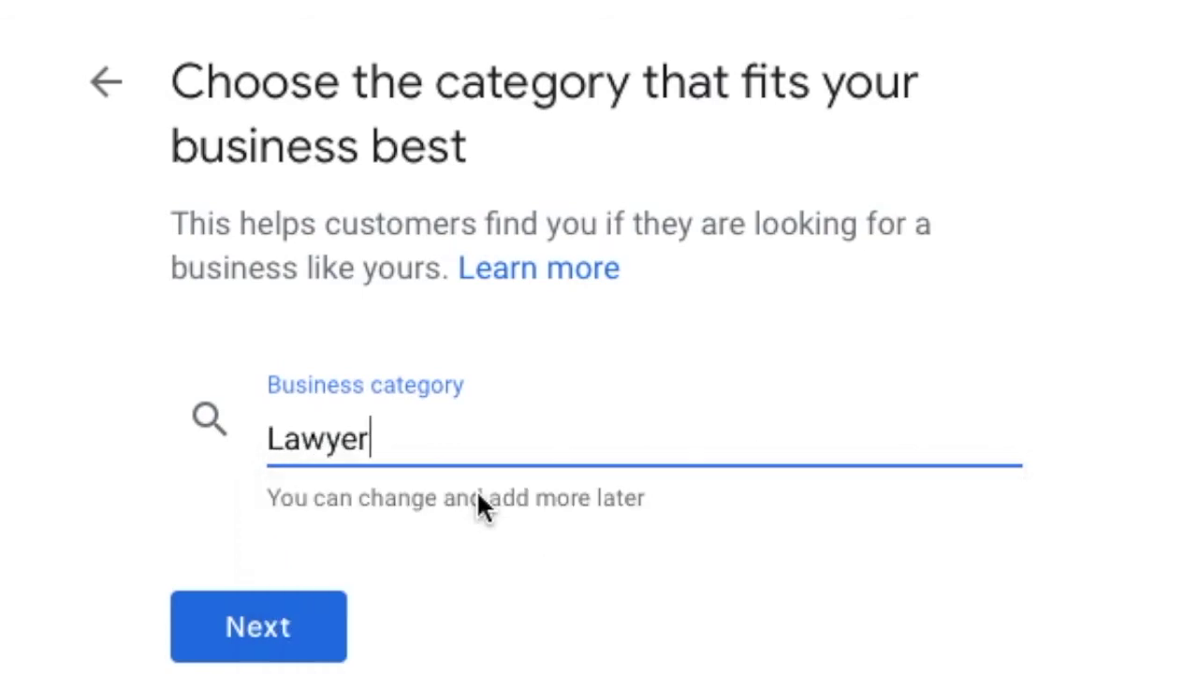
click(342, 516)
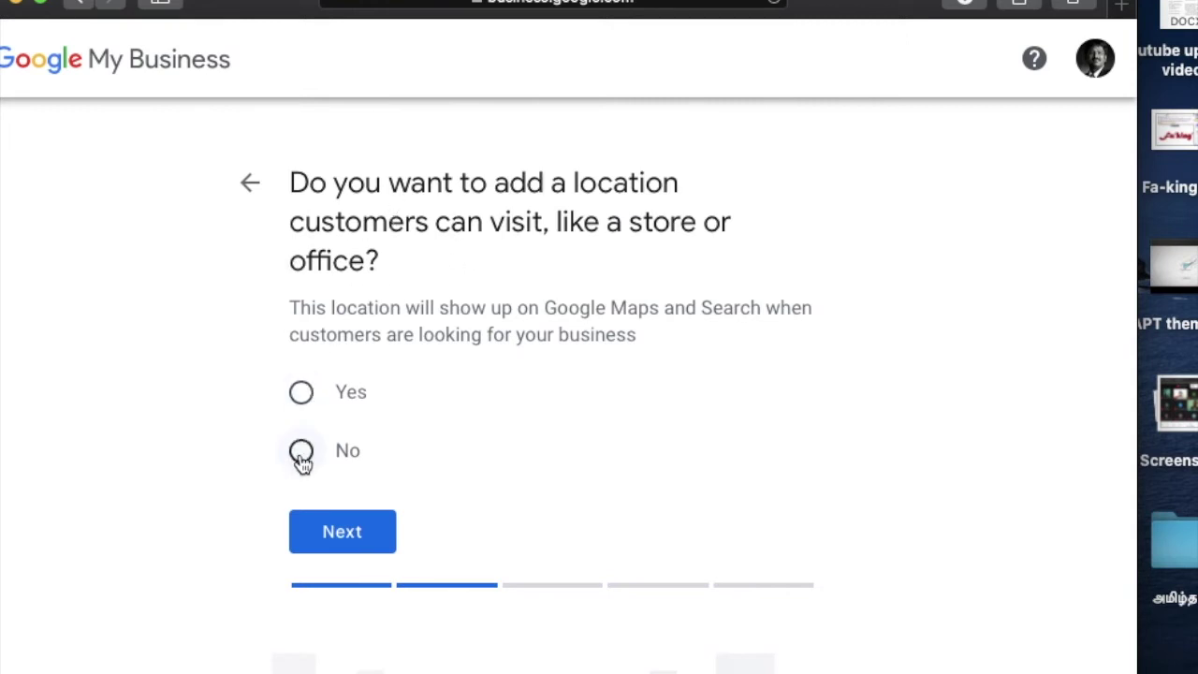
Step: Answer Yes to a visitable location and enter street lines 'Tiruneermalai Main Road' and 'Chrompet'
click(302, 453)
click(303, 397)
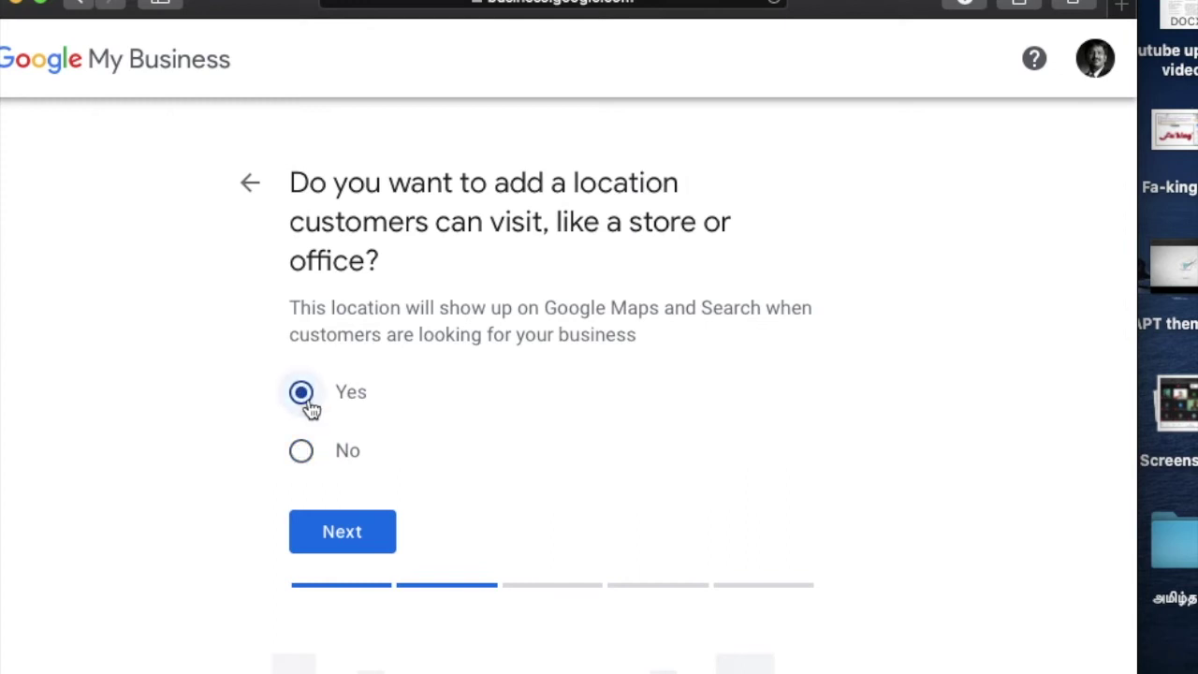
click(343, 547)
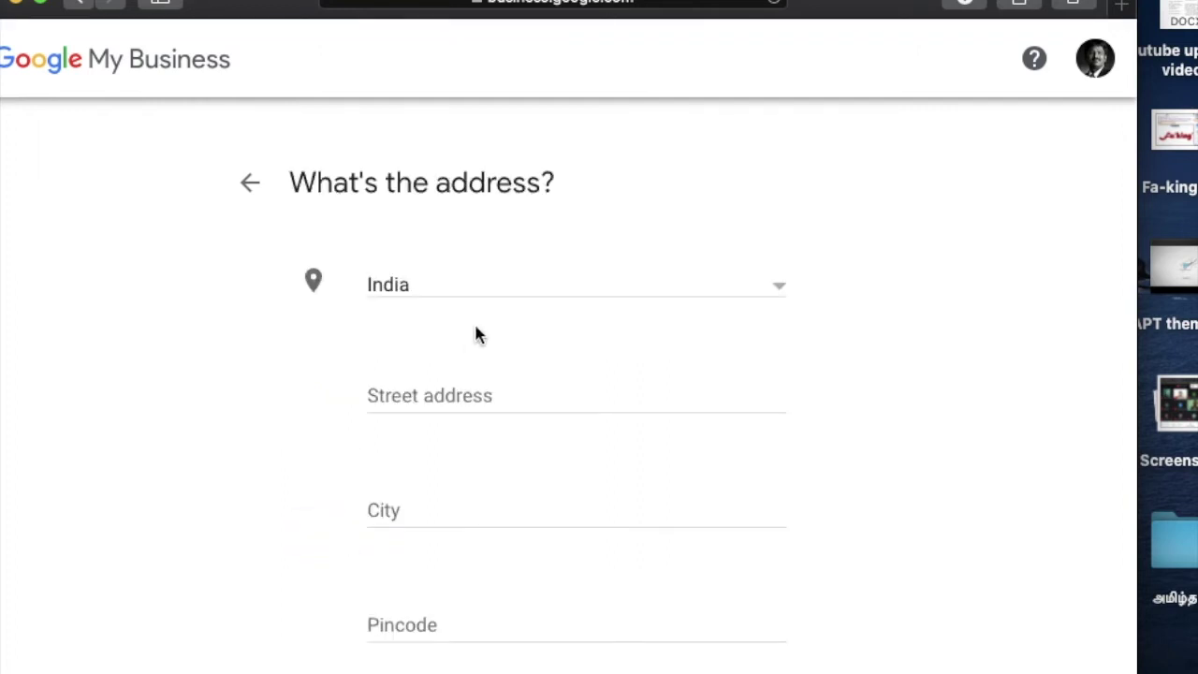
click(437, 394)
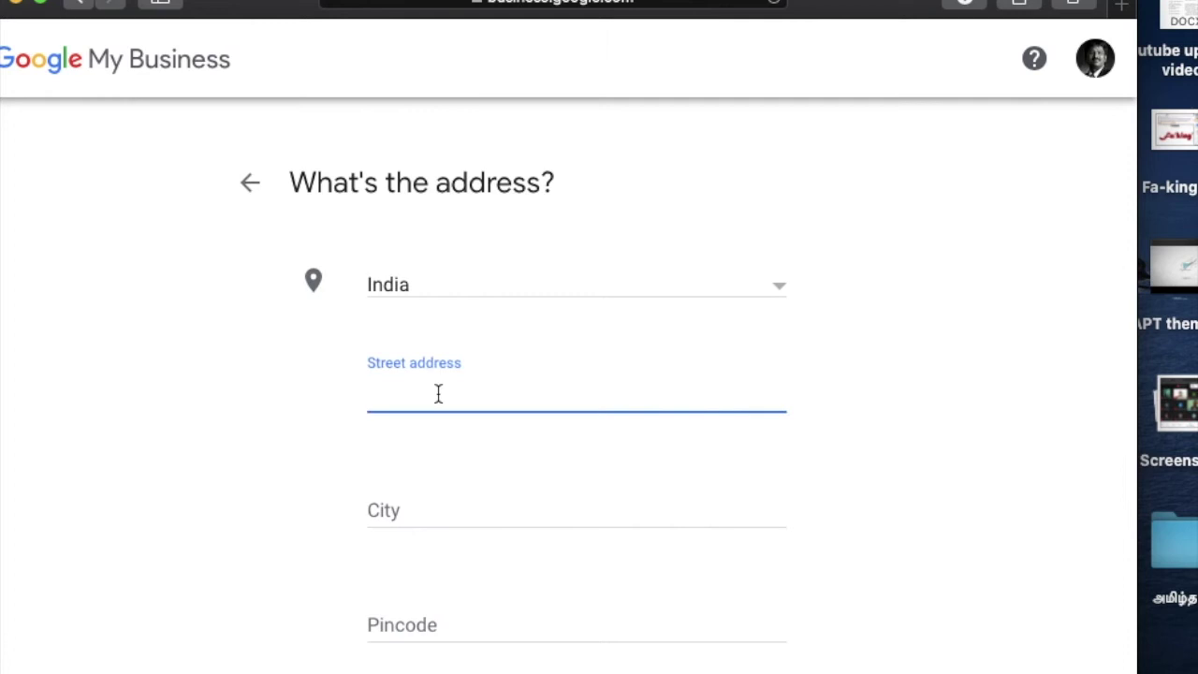
text(Tirune)
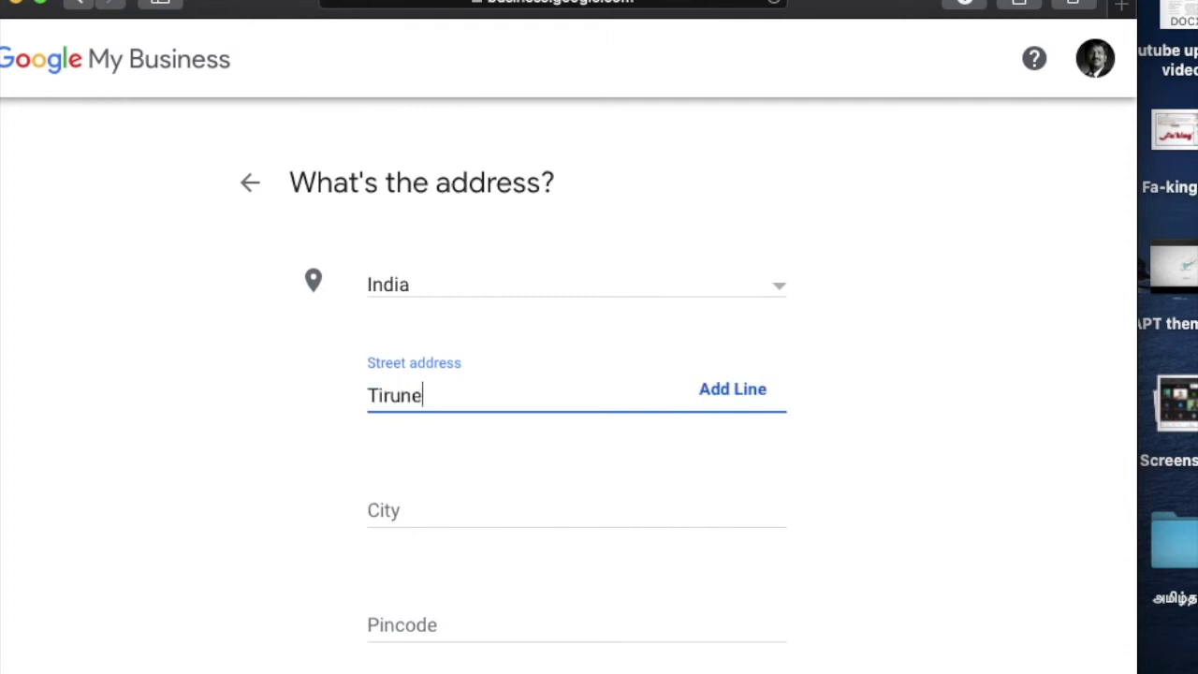
text(ermalai Ma)
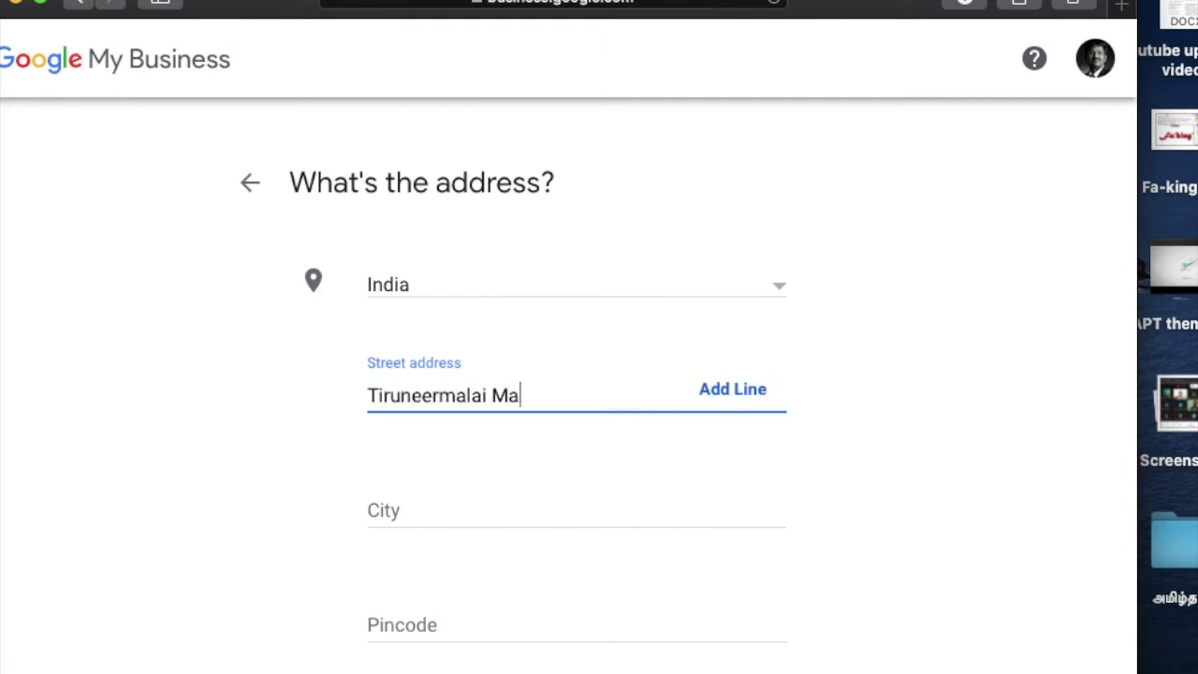
text(in Road)
key(Tab)
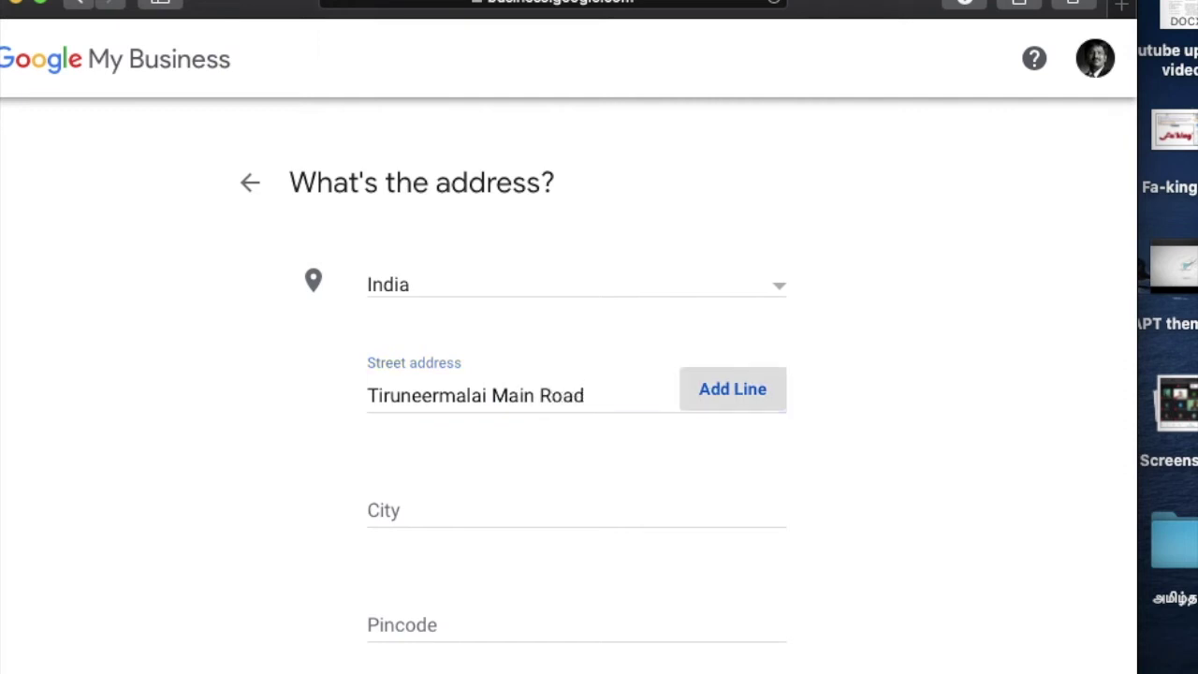
key(Return)
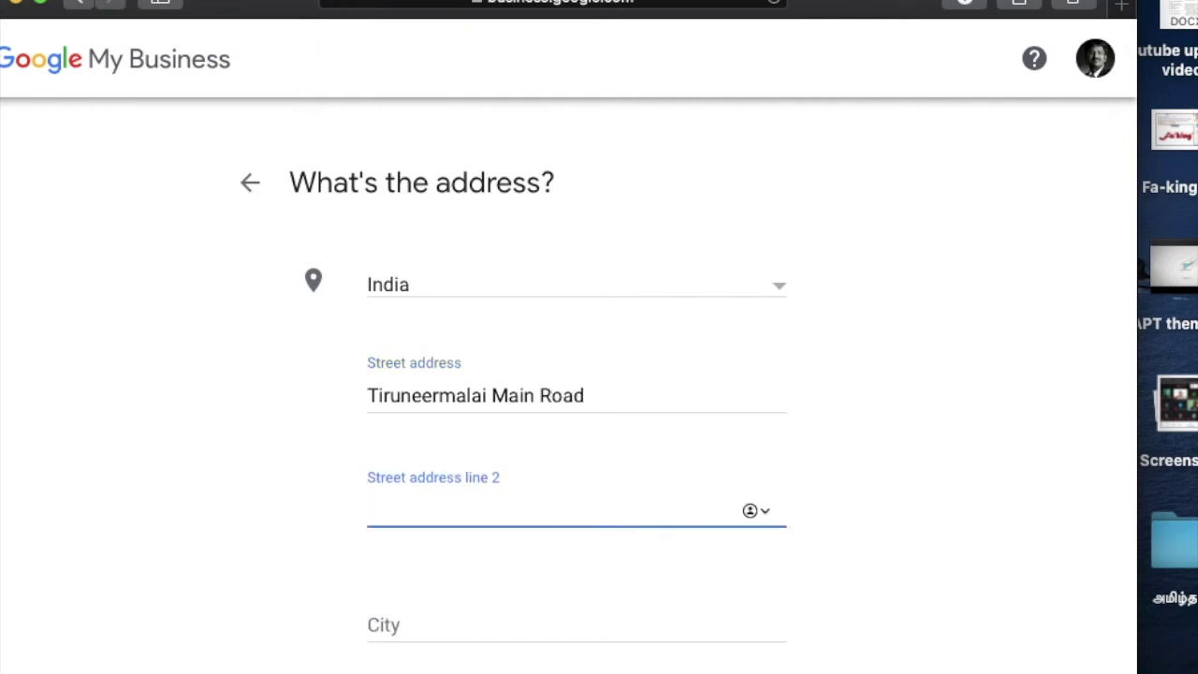
text(Chrompet)
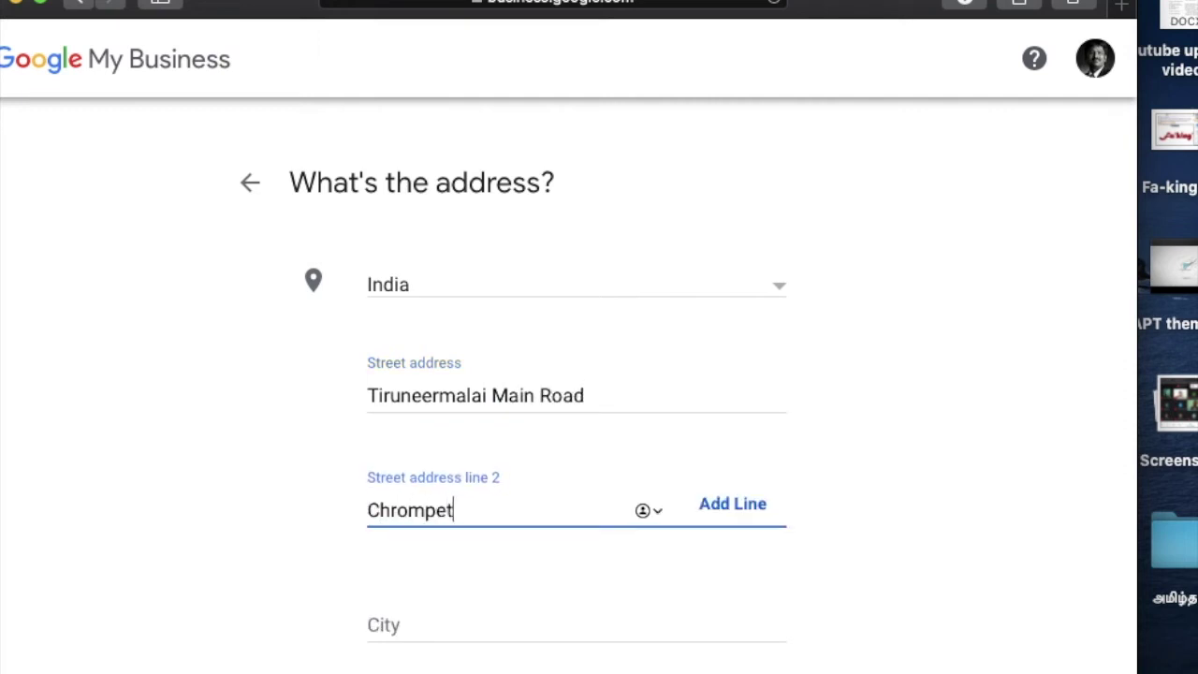
Step: Fill in city Chennai, pincode 600044 and state Tamil Nadu, then submit the address
click(439, 618)
text(C)
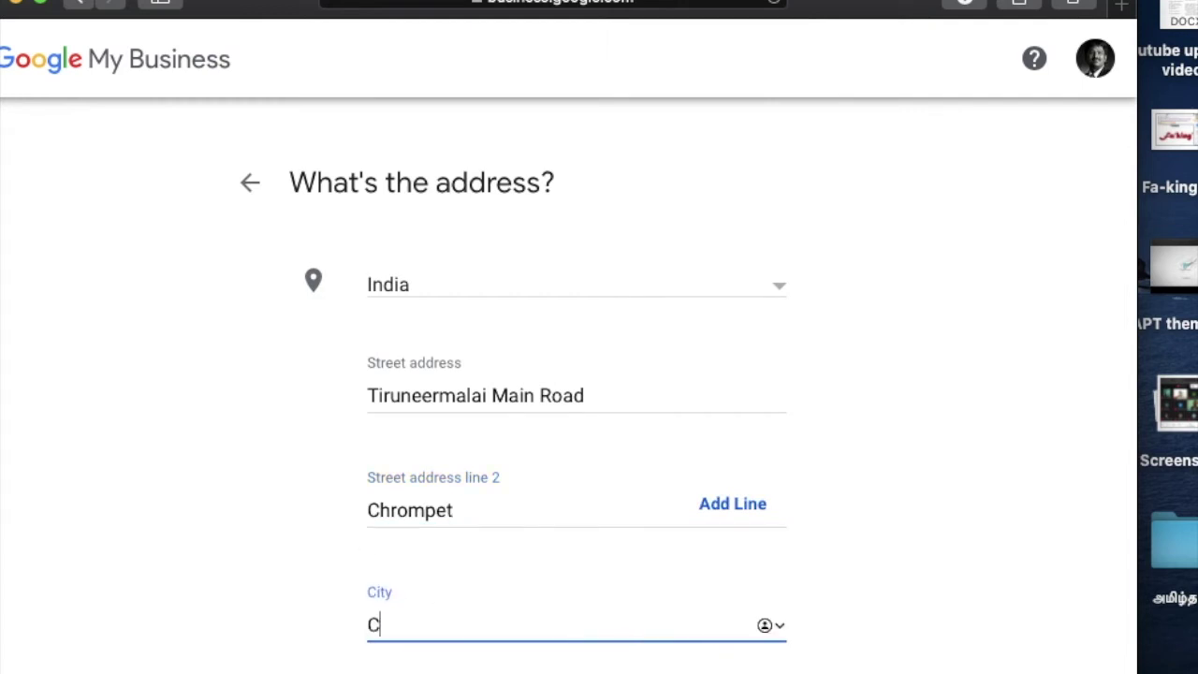
text(hennai)
scroll(577, 393, down, 3)
click(456, 520)
text(0044)
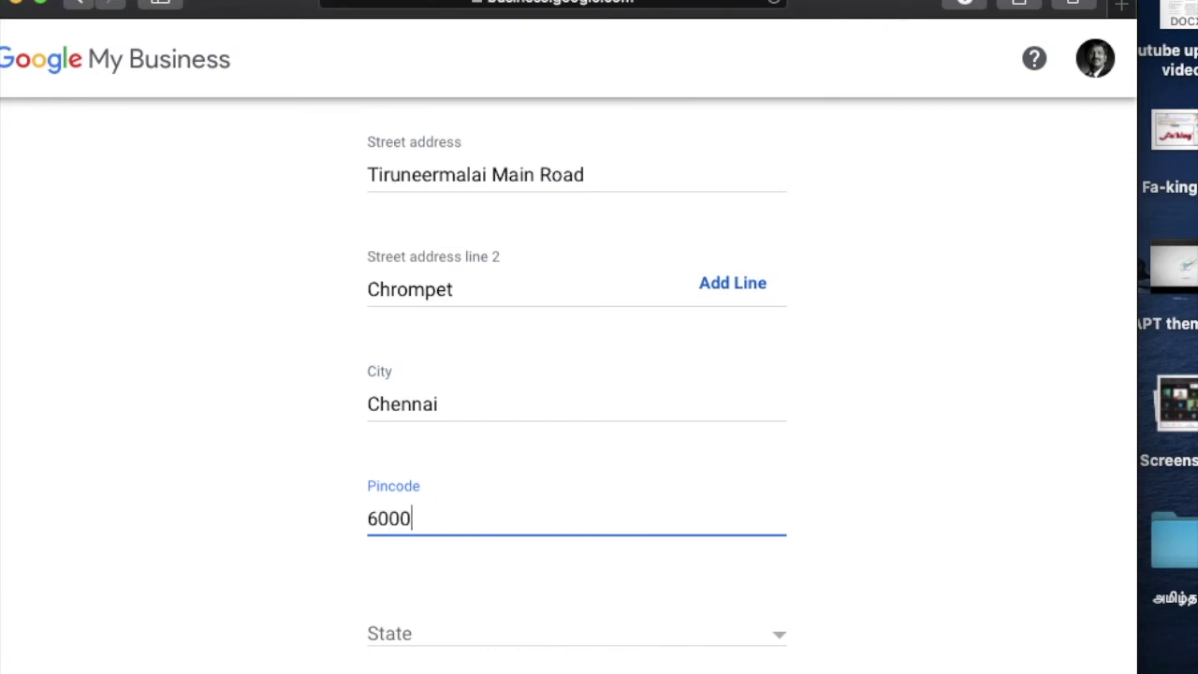
click(458, 646)
key(t)
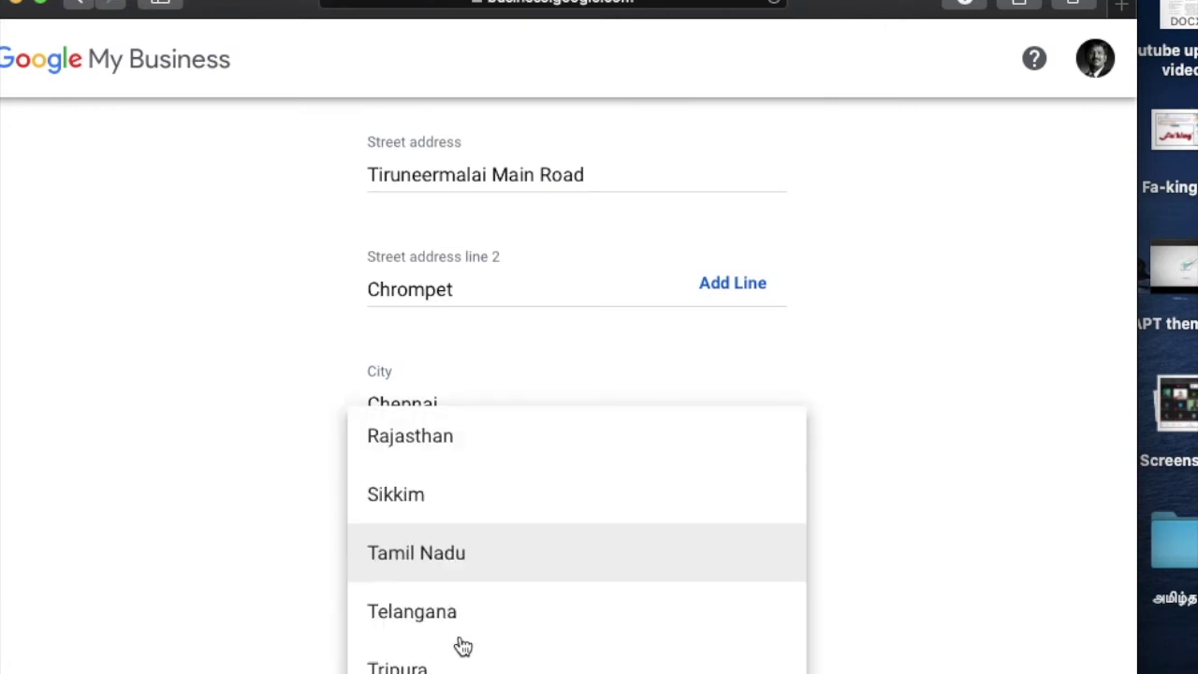
click(464, 573)
scroll(882, 552, down, 3)
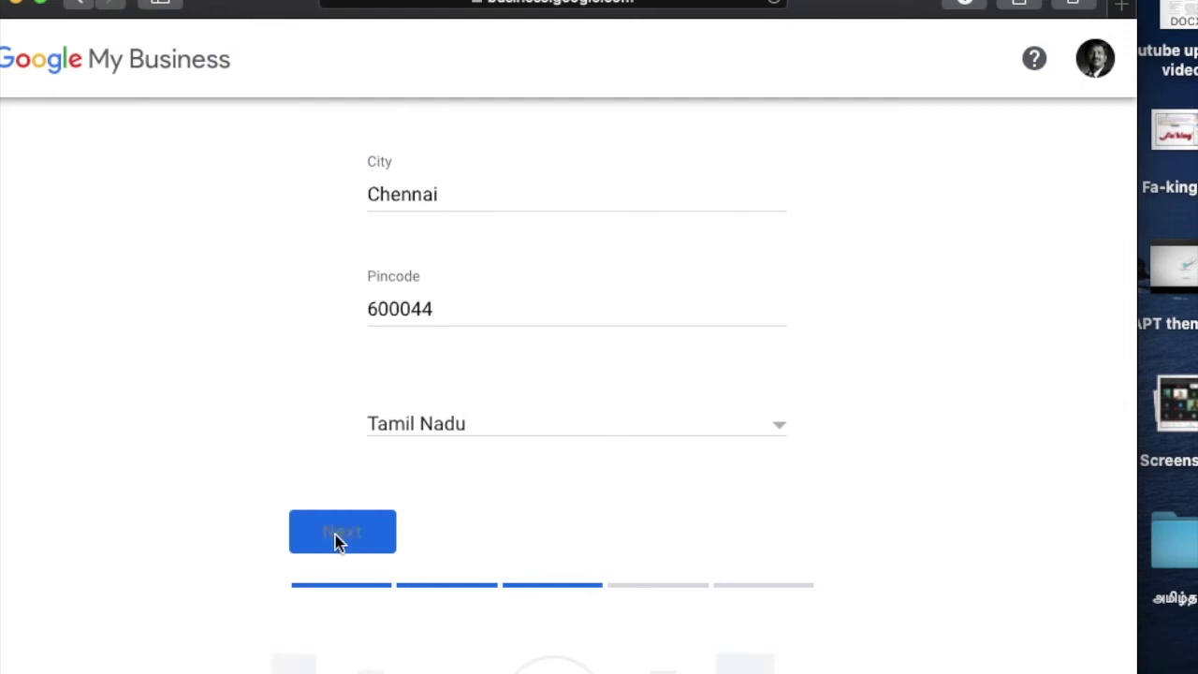
click(335, 541)
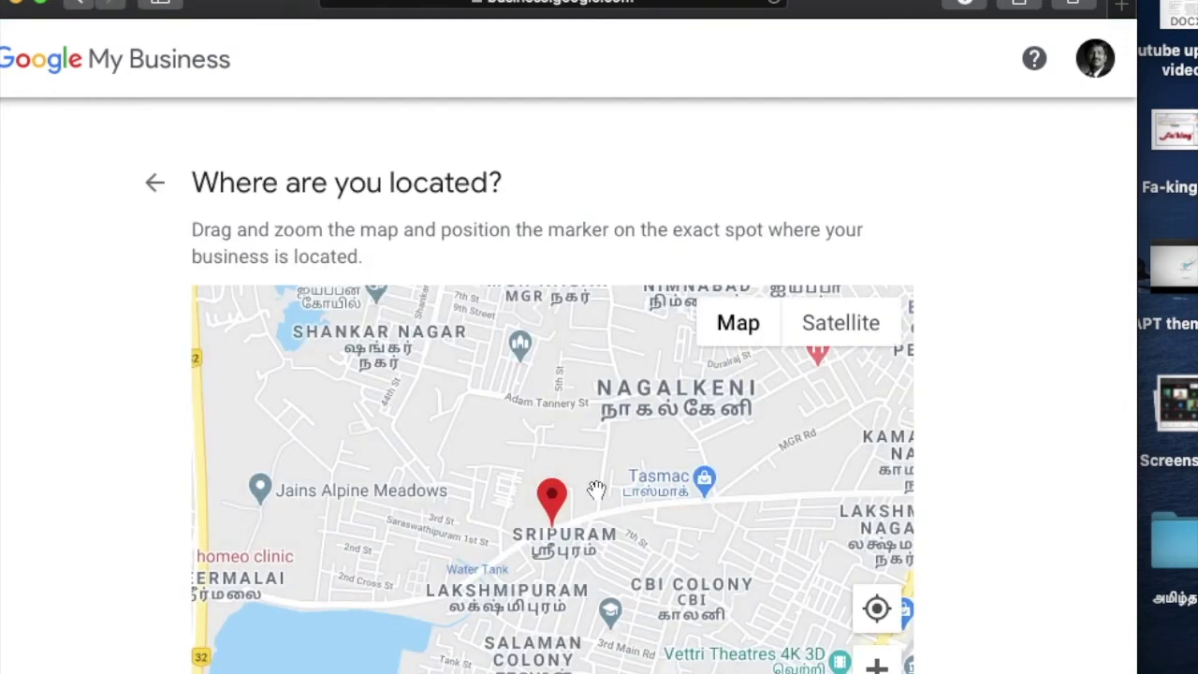
Step: Check the map marker on Tiruneermalai Main Road and accept it as the location
scroll(597, 490, down, 2)
scroll(597, 491, up, 4)
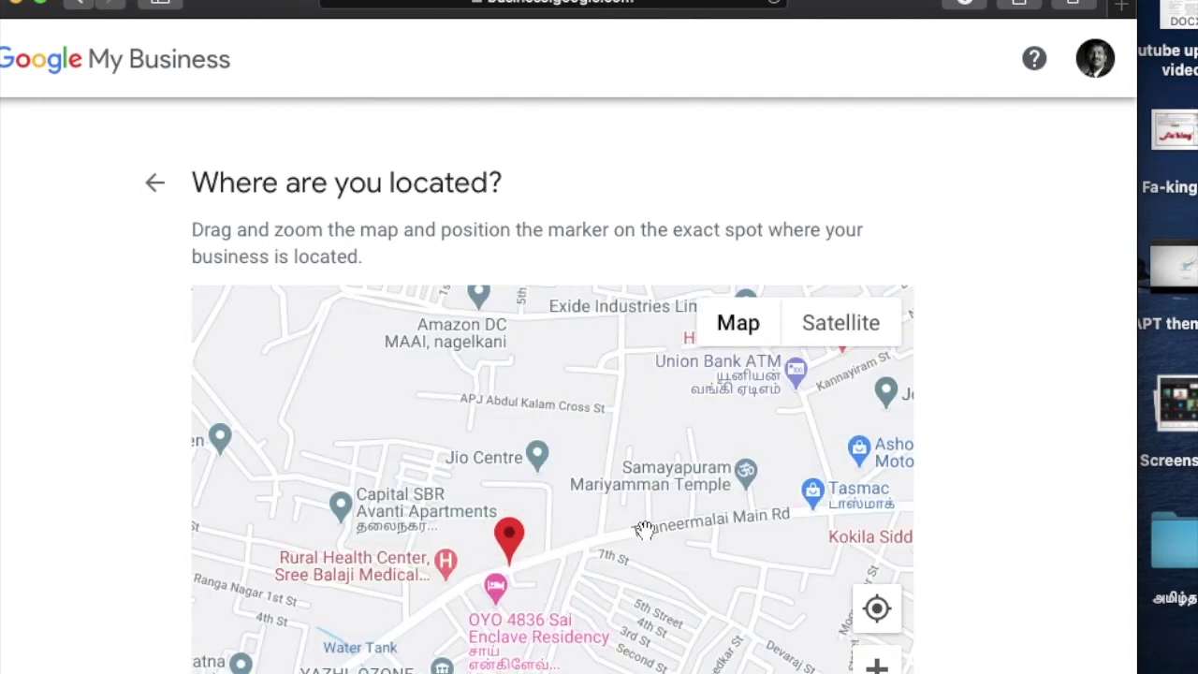
scroll(1047, 543, down, 5)
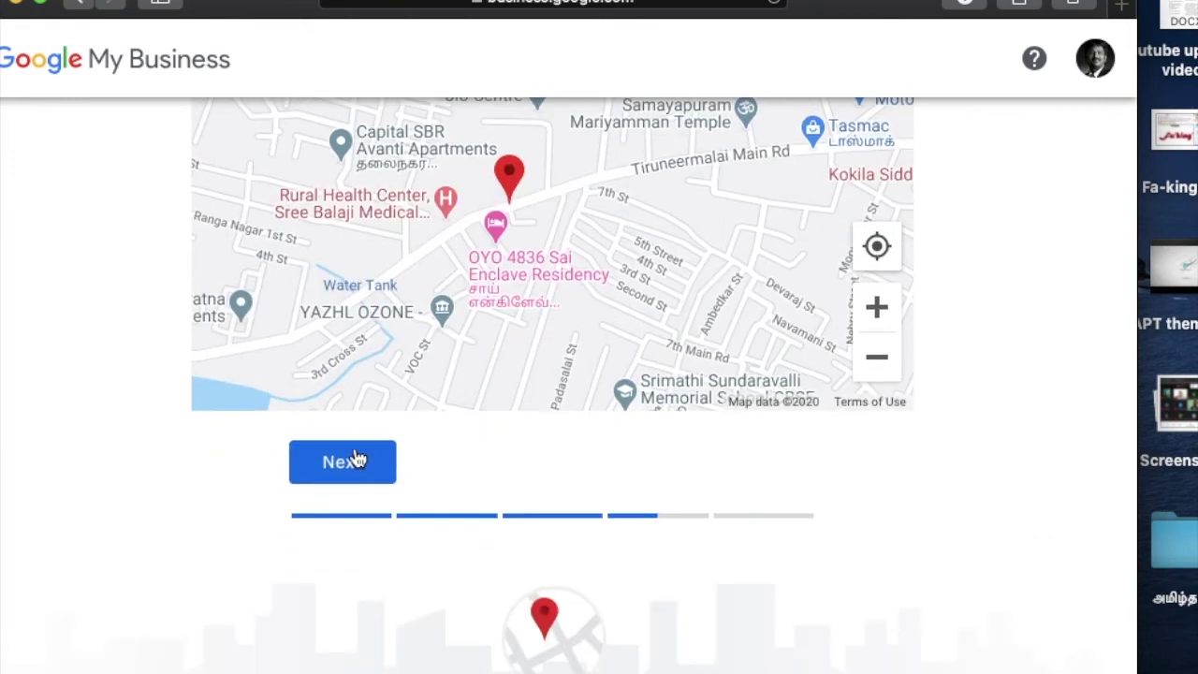
click(352, 460)
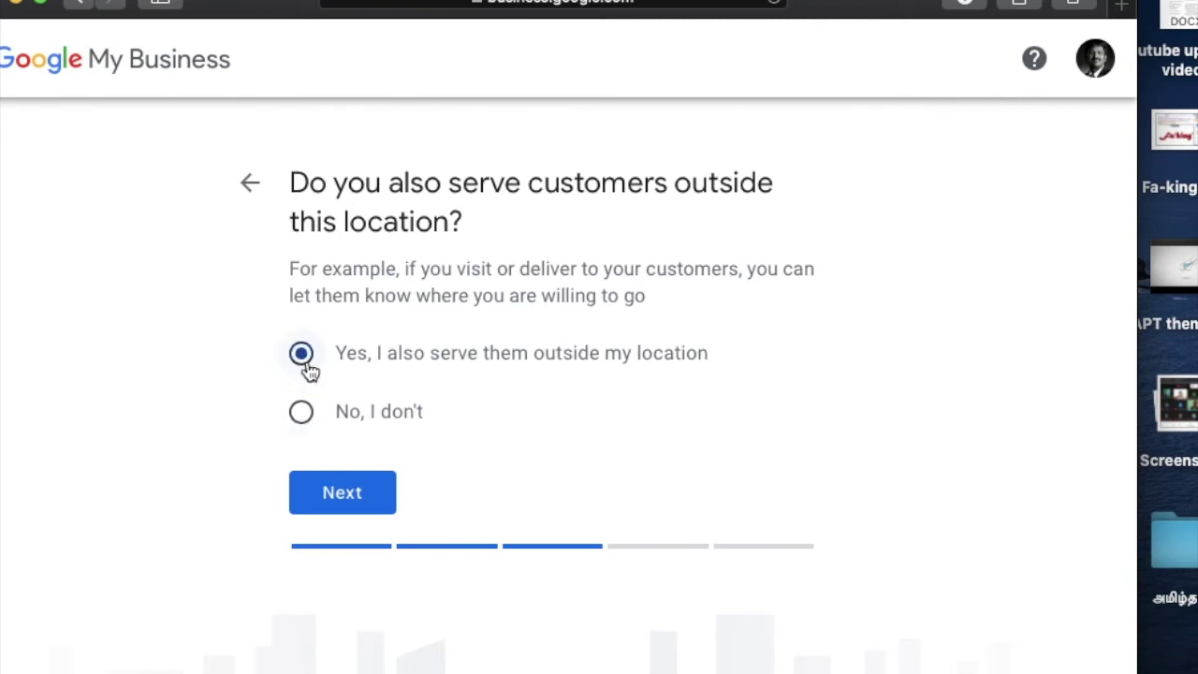
Step: Confirm serving customers outside the location, add India as the service area, and continue
click(350, 496)
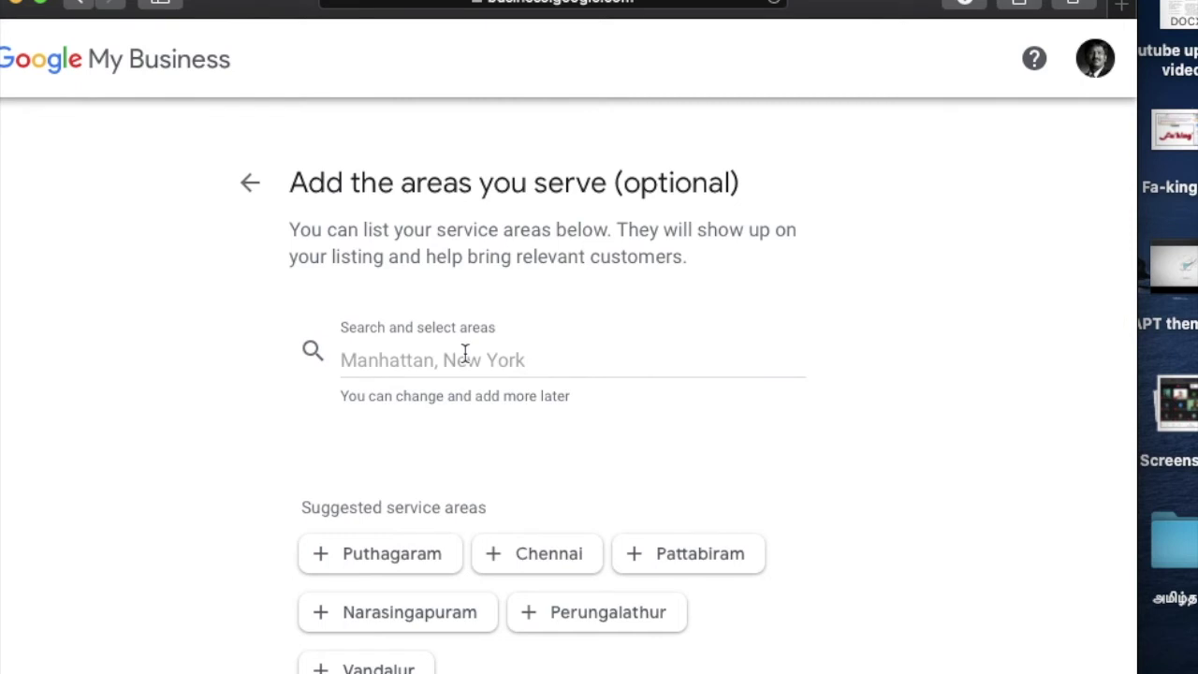
scroll(464, 353, down, 2)
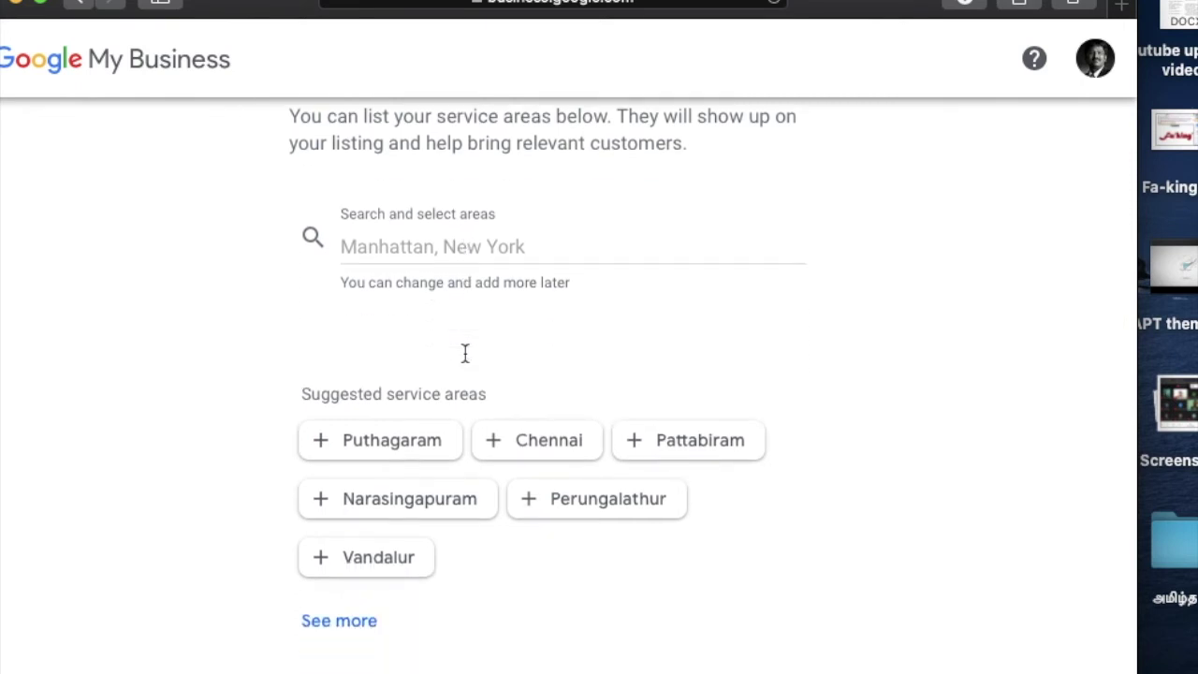
click(452, 257)
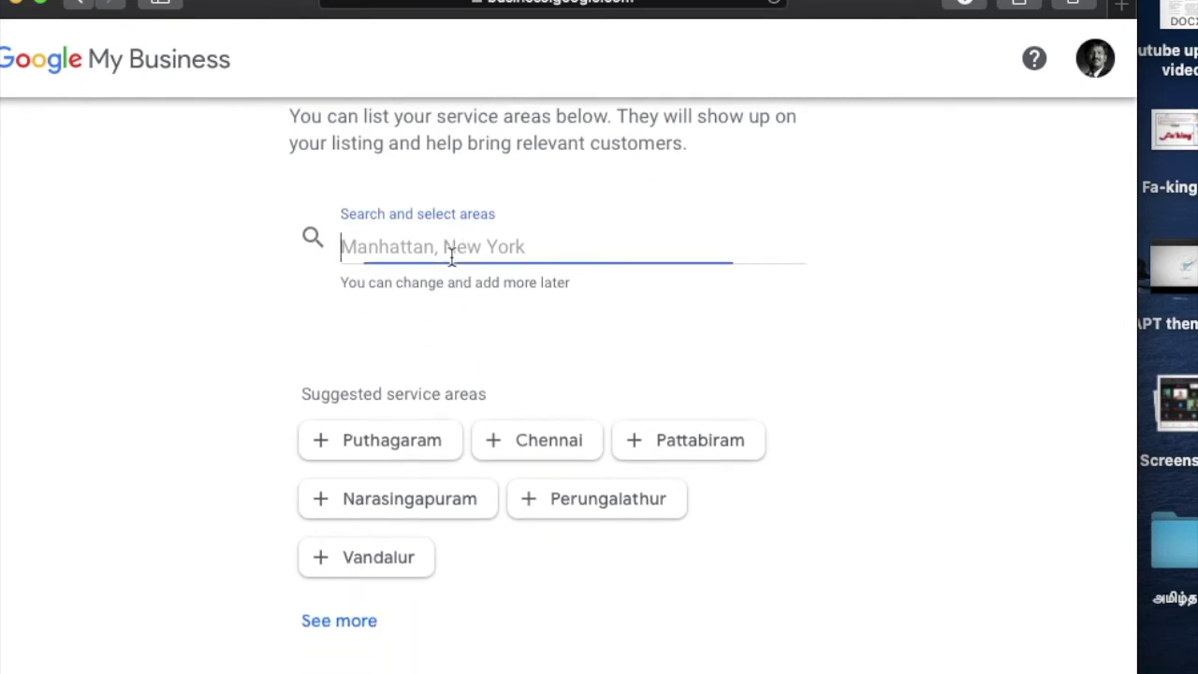
text(india)
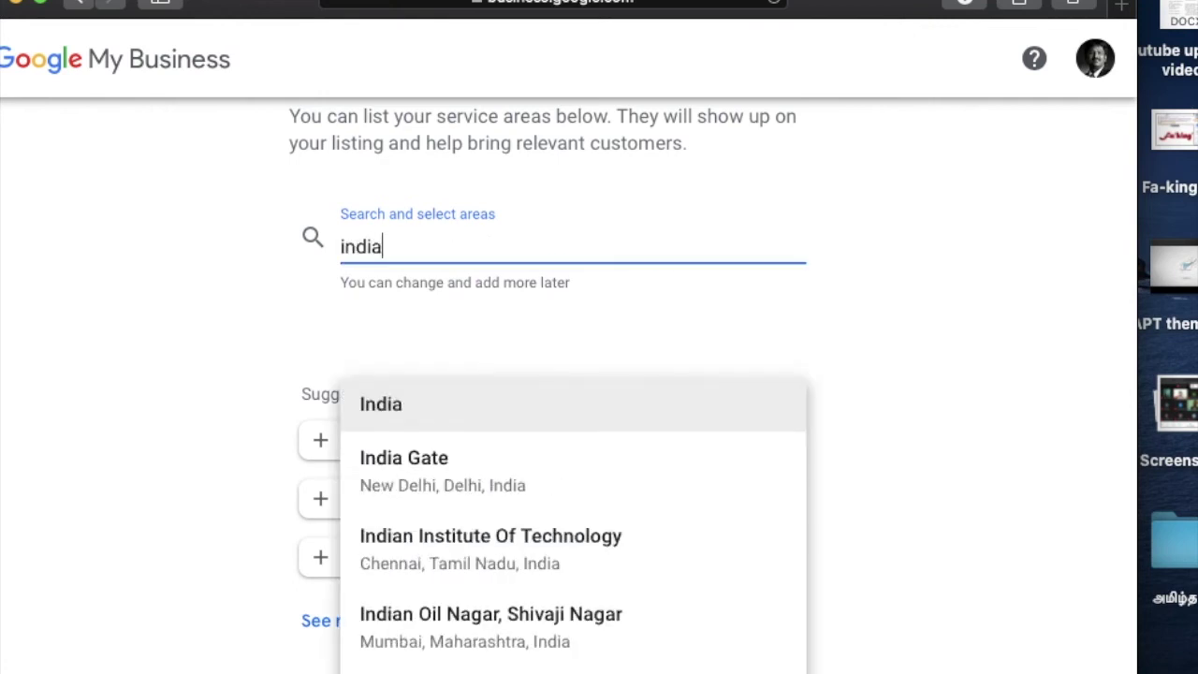
click(447, 417)
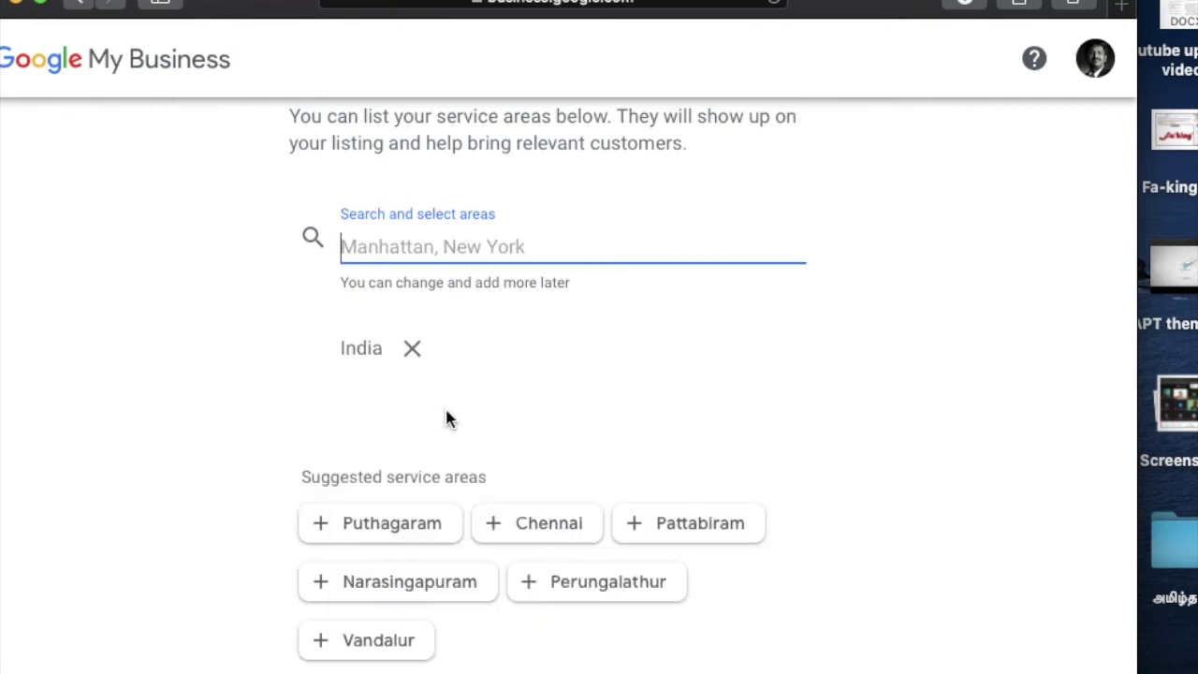
scroll(492, 407, down, 3)
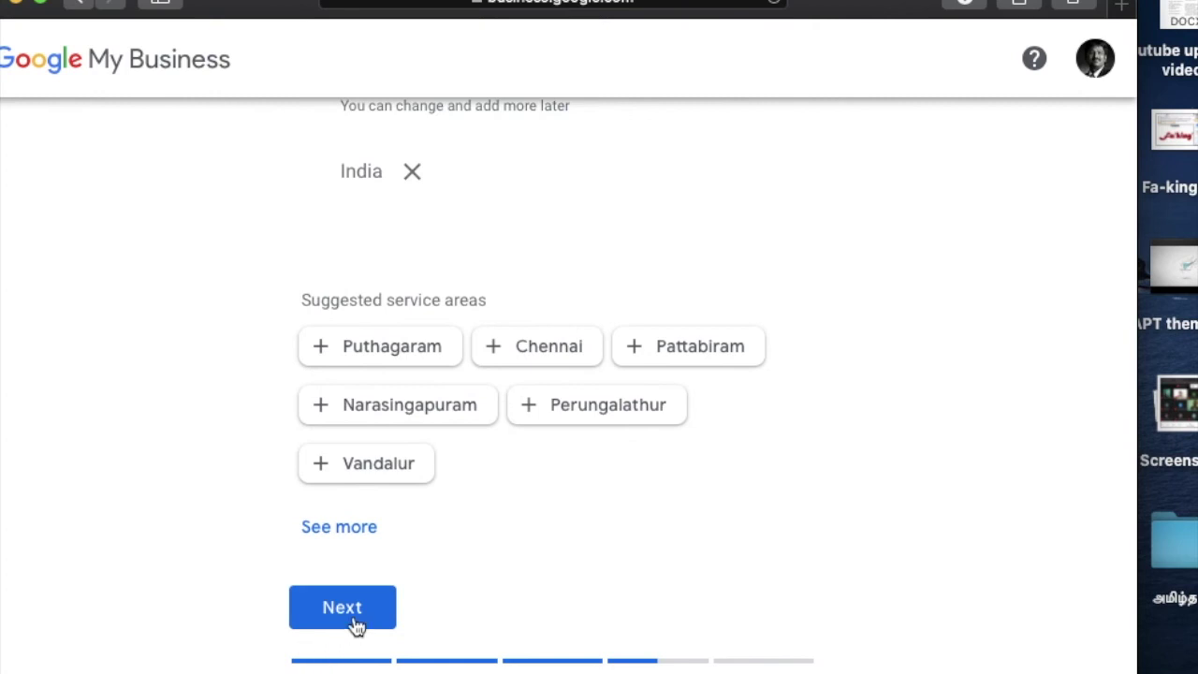
click(352, 614)
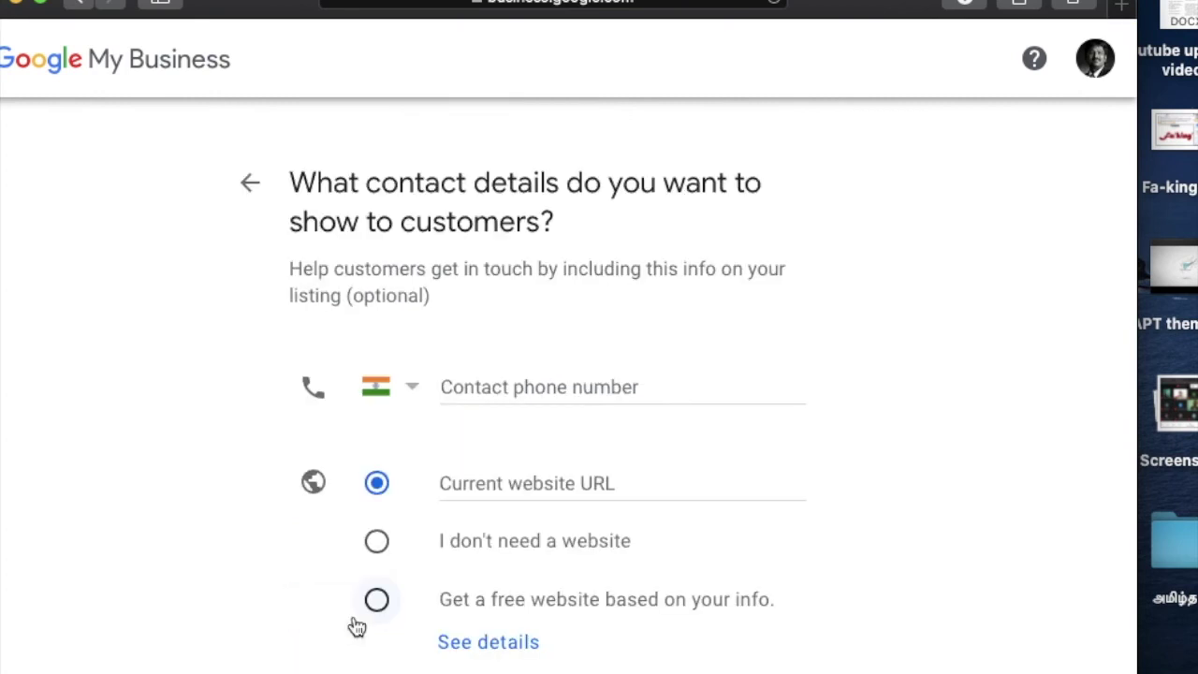
Step: Enter the business's contact phone number
click(519, 386)
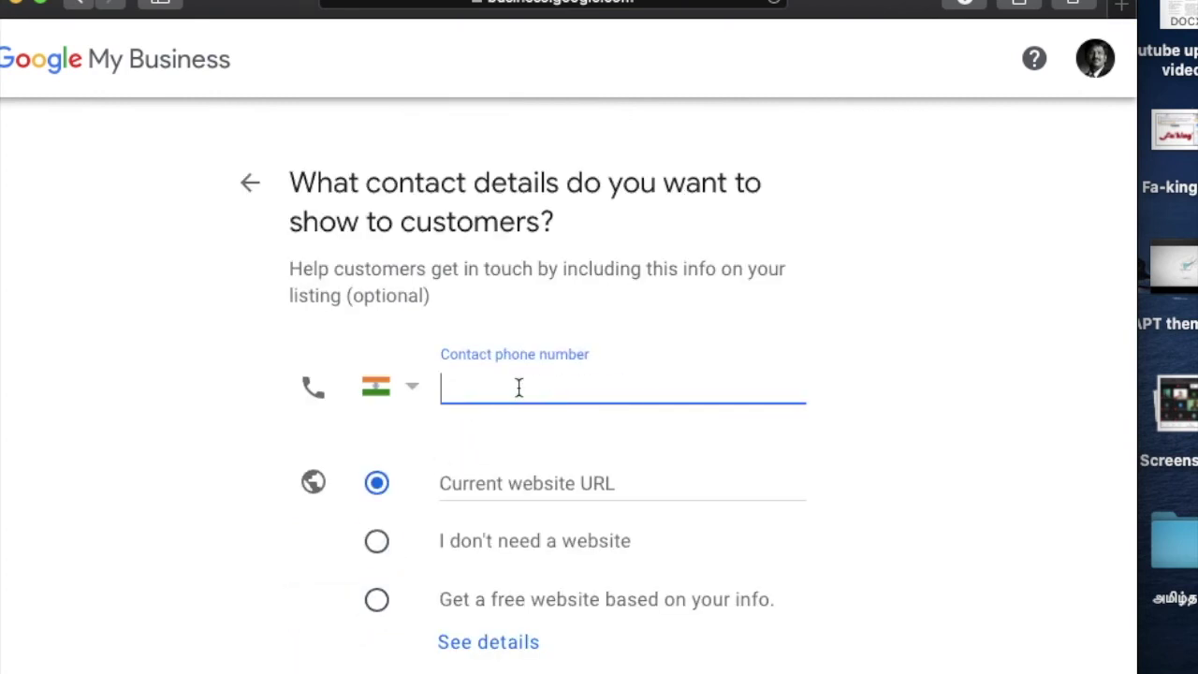
click(497, 485)
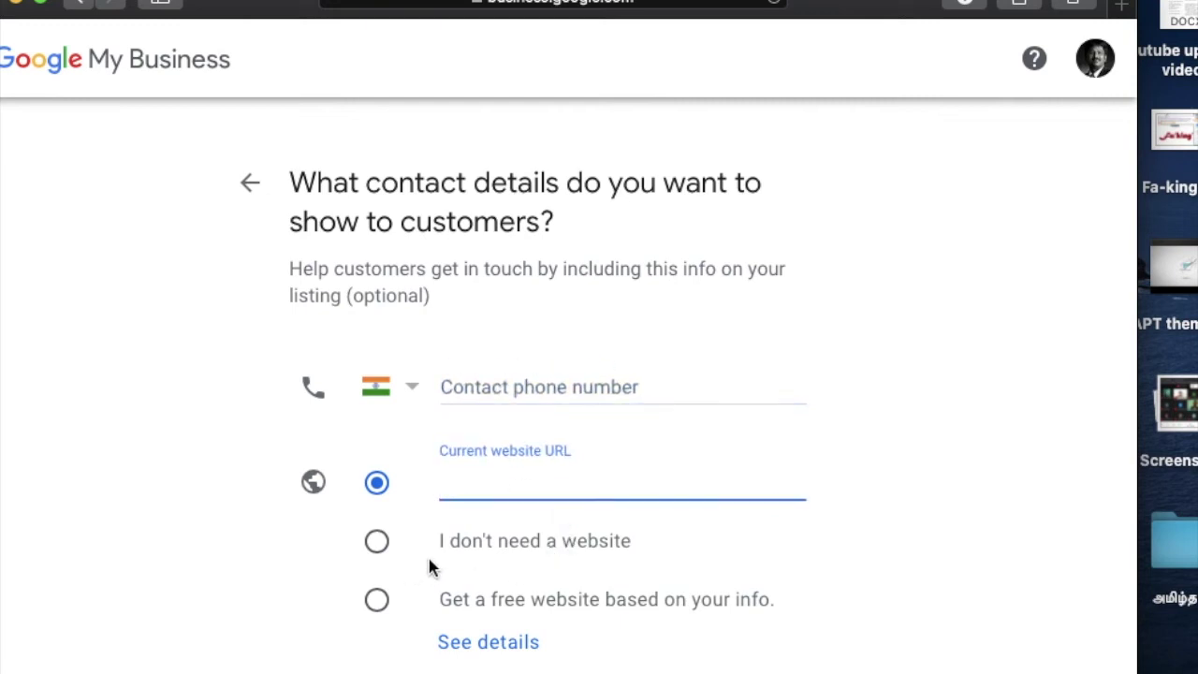
scroll(870, 500, down, 3)
scroll(869, 503, up, 2)
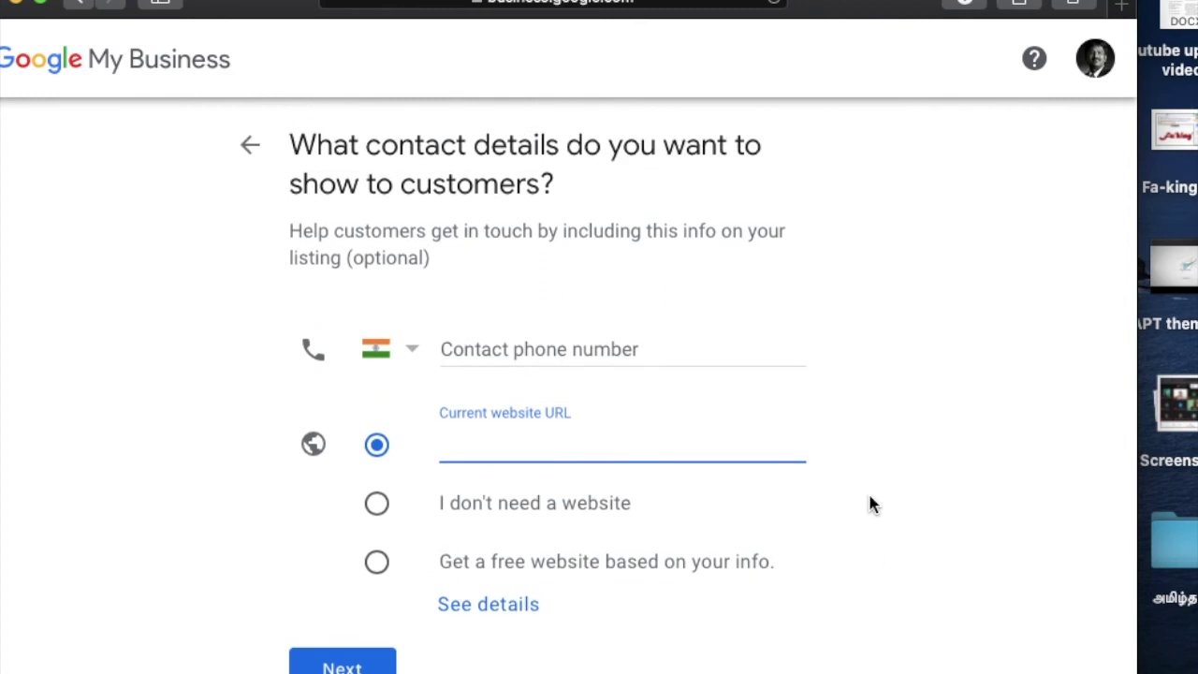
click(632, 351)
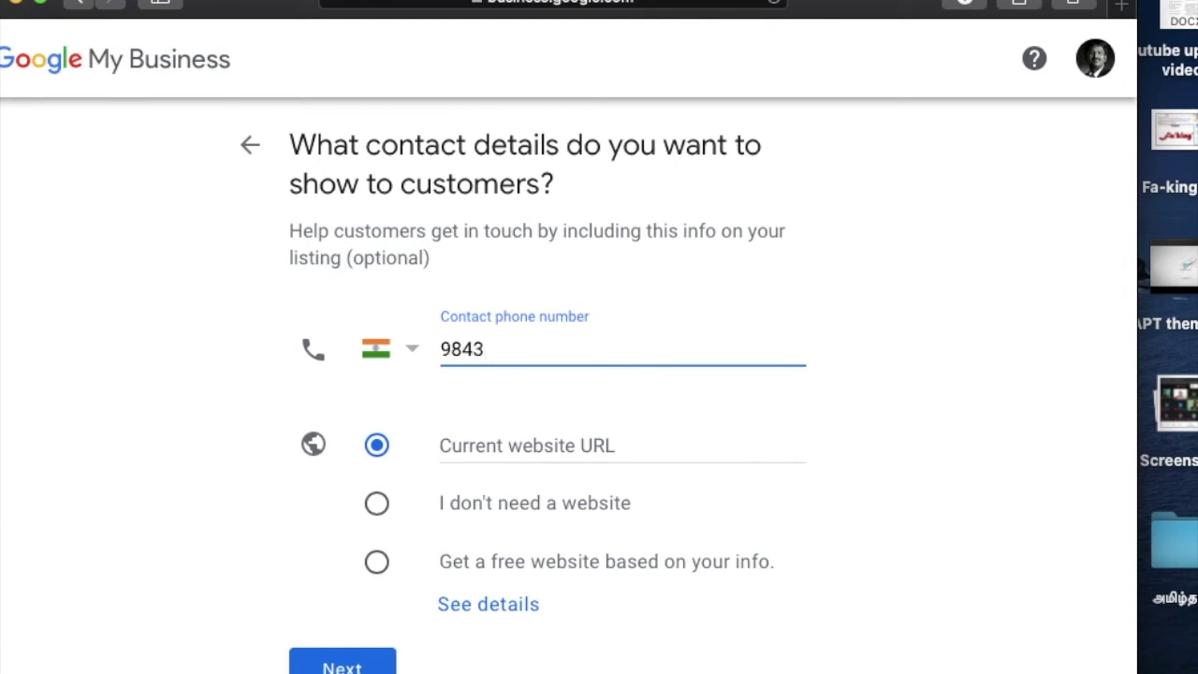
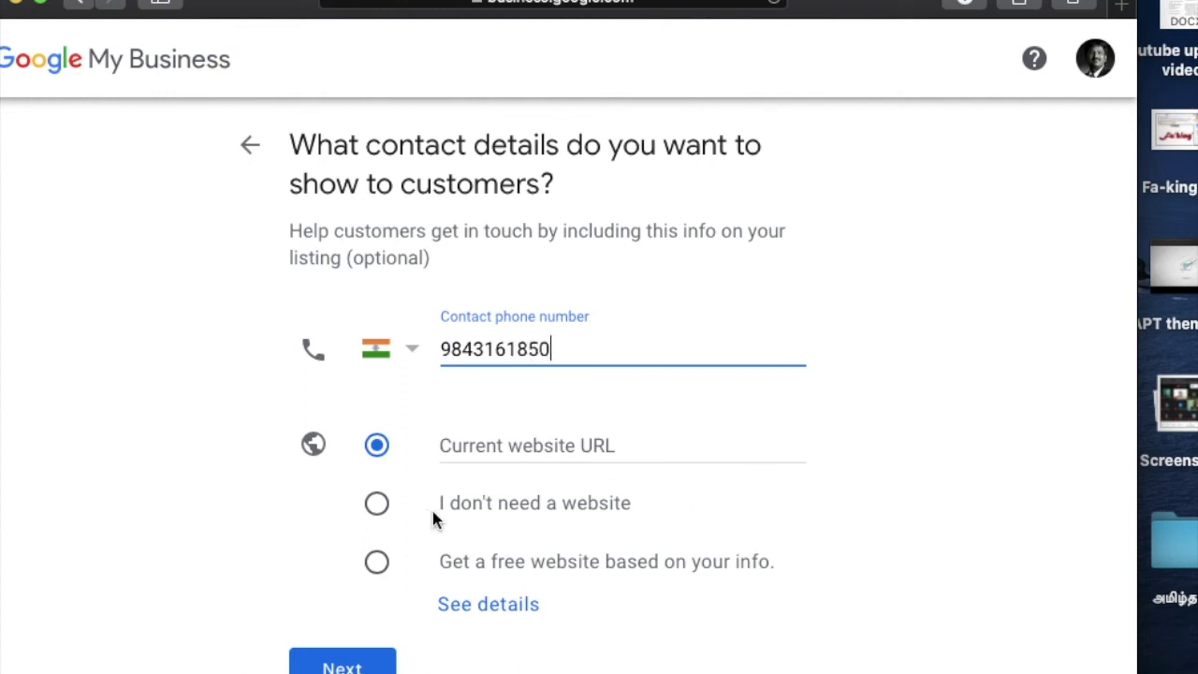
click(520, 438)
click(510, 447)
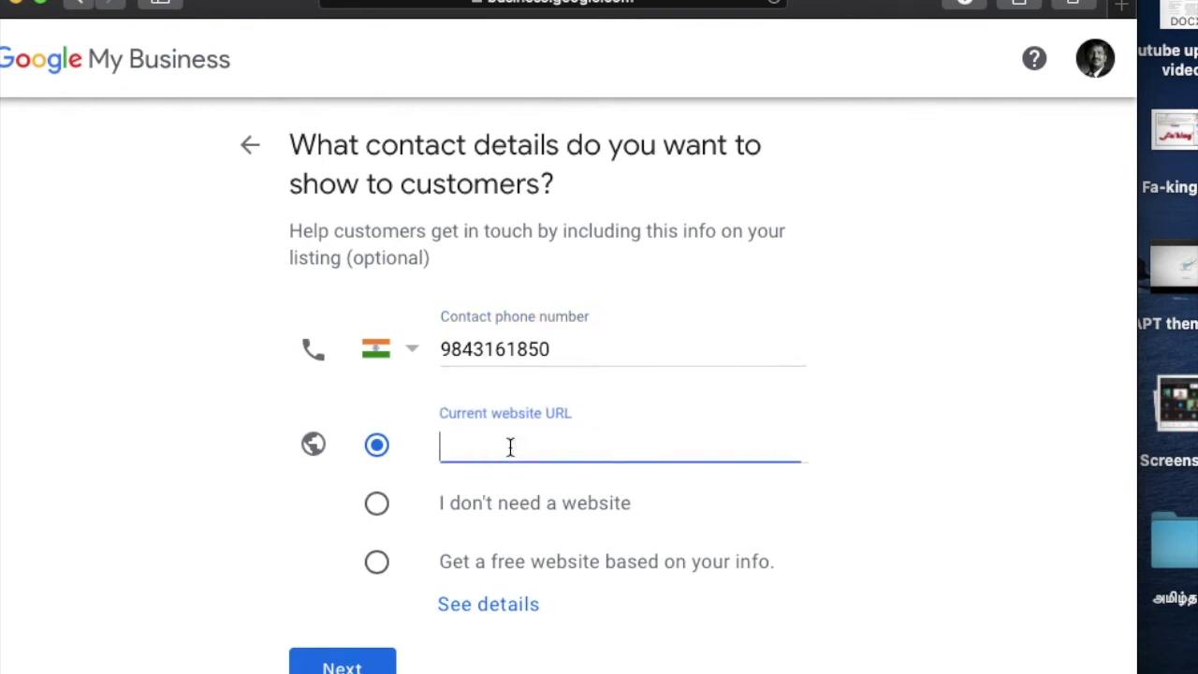
text(www.vertical)
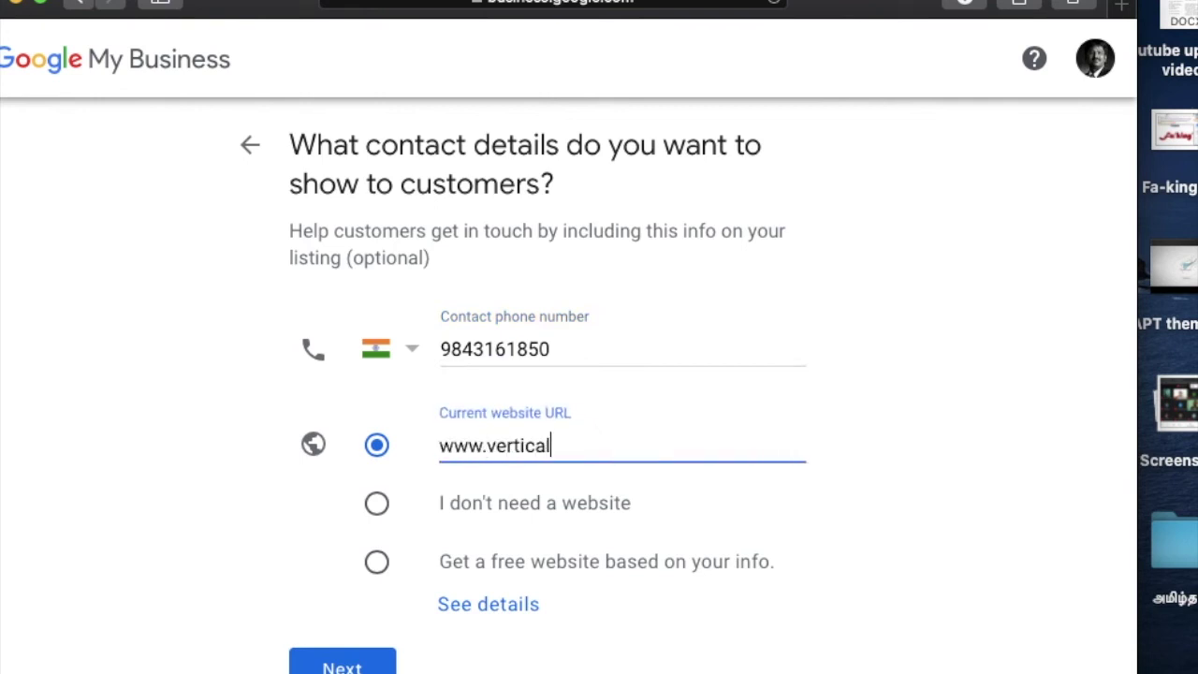
text(progress.i)
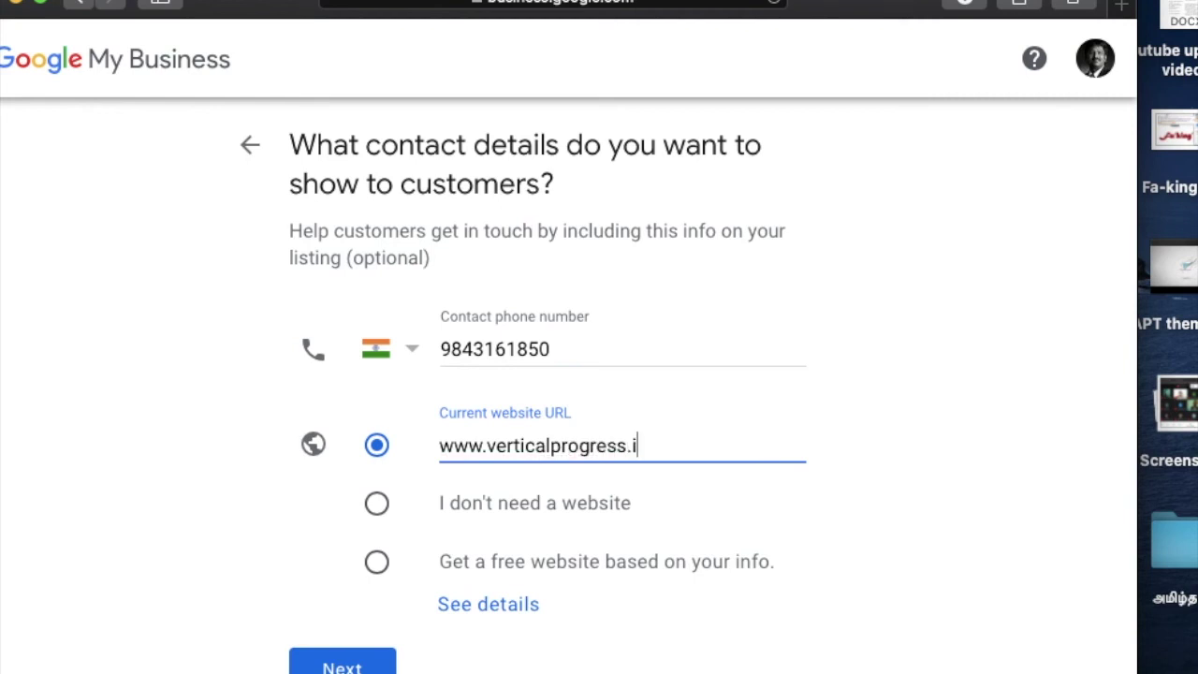
key(BackSpace)
text(net/legalservices)
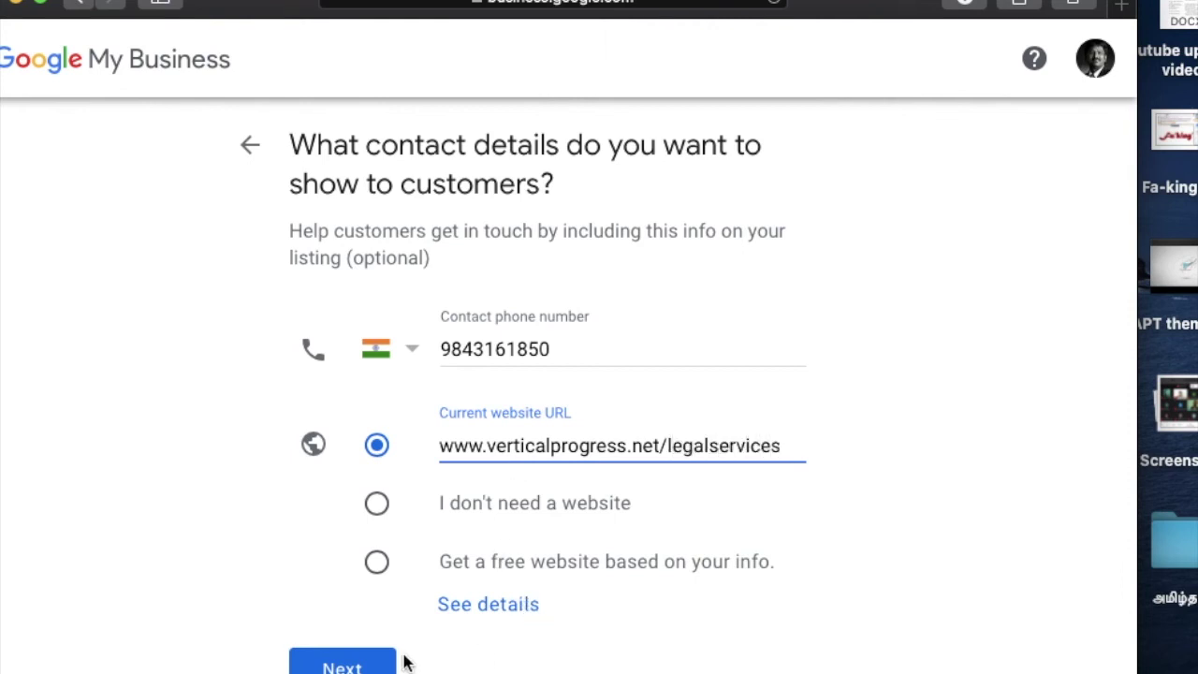
click(372, 666)
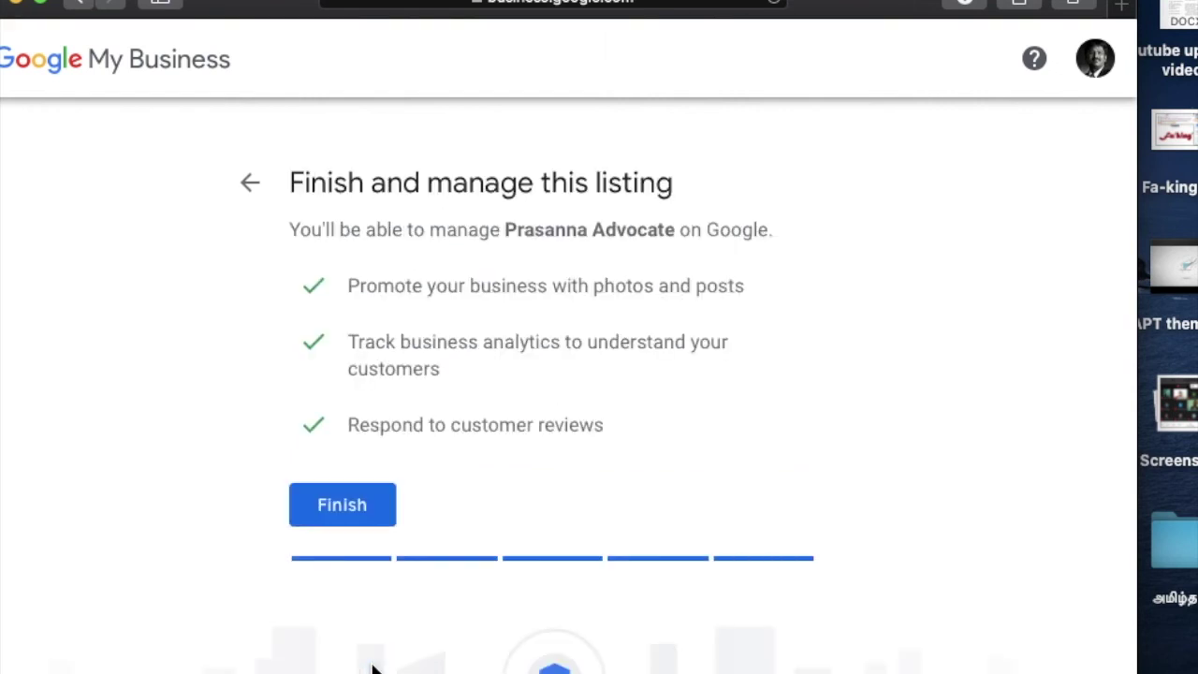
Step: Finish the listing and expand More options on the verification page to show Verify later
click(353, 507)
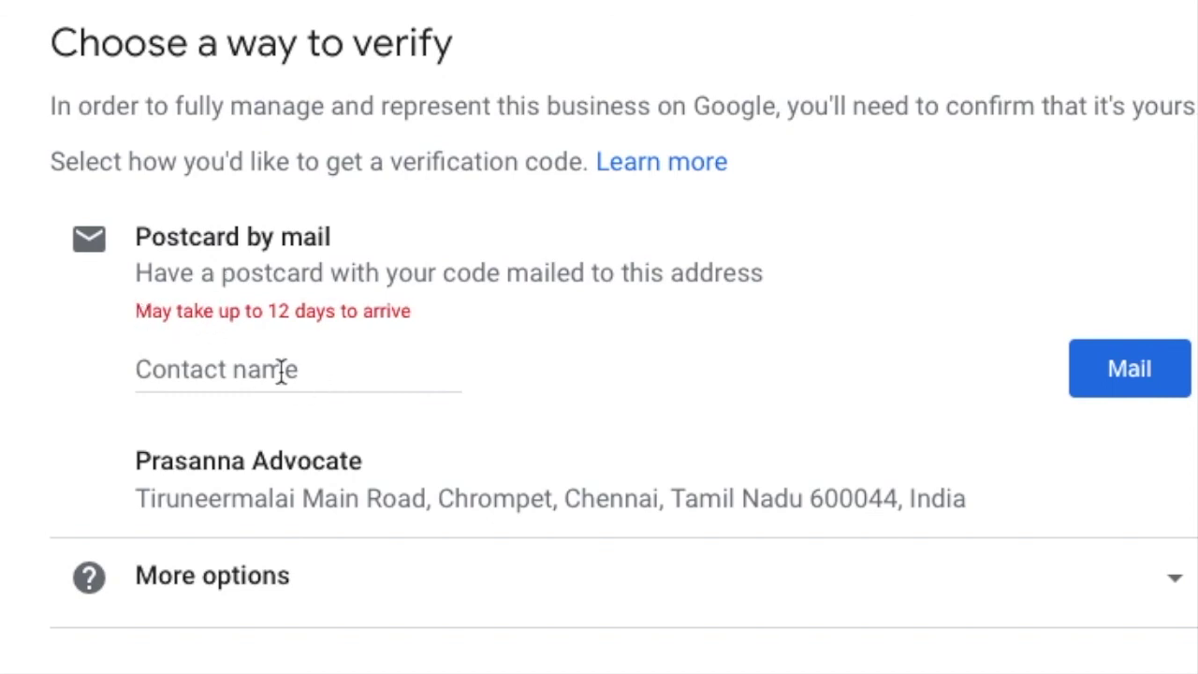
click(312, 574)
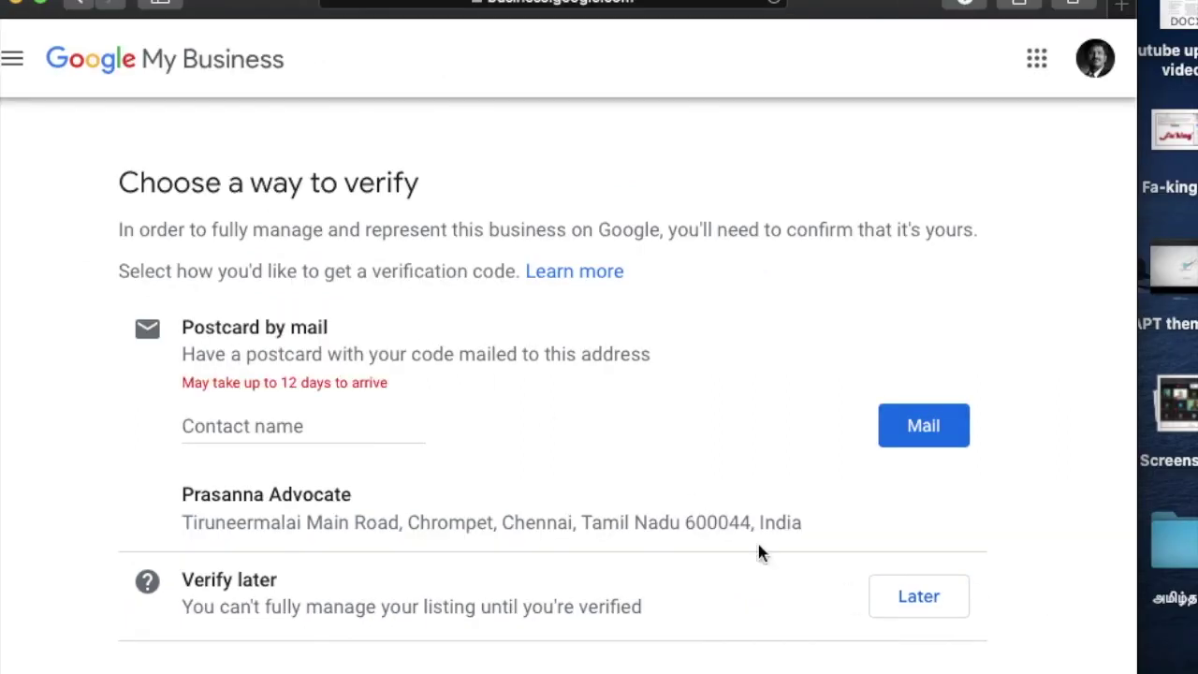
click(918, 604)
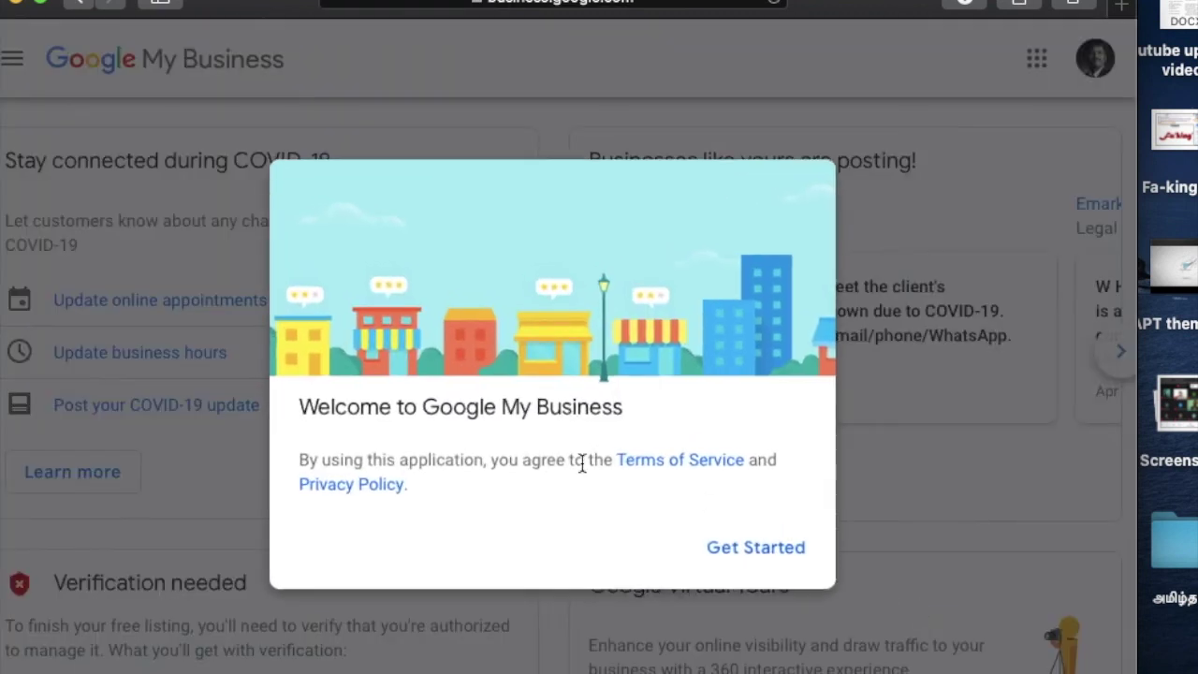
click(772, 559)
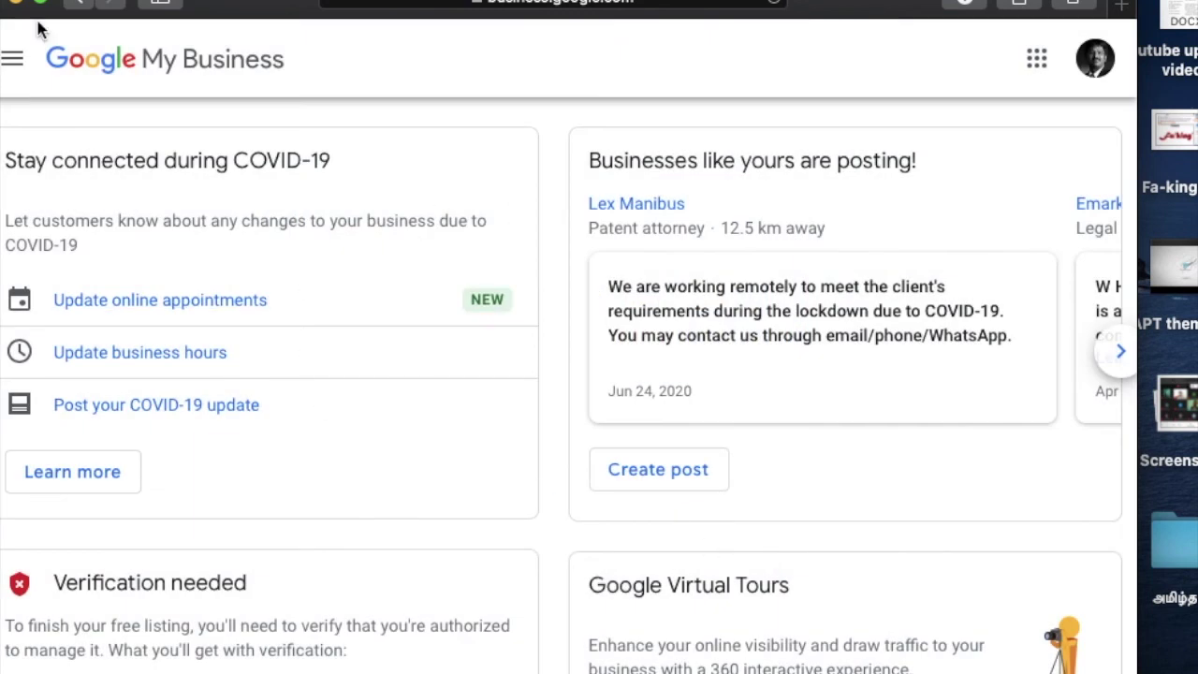
click(81, 4)
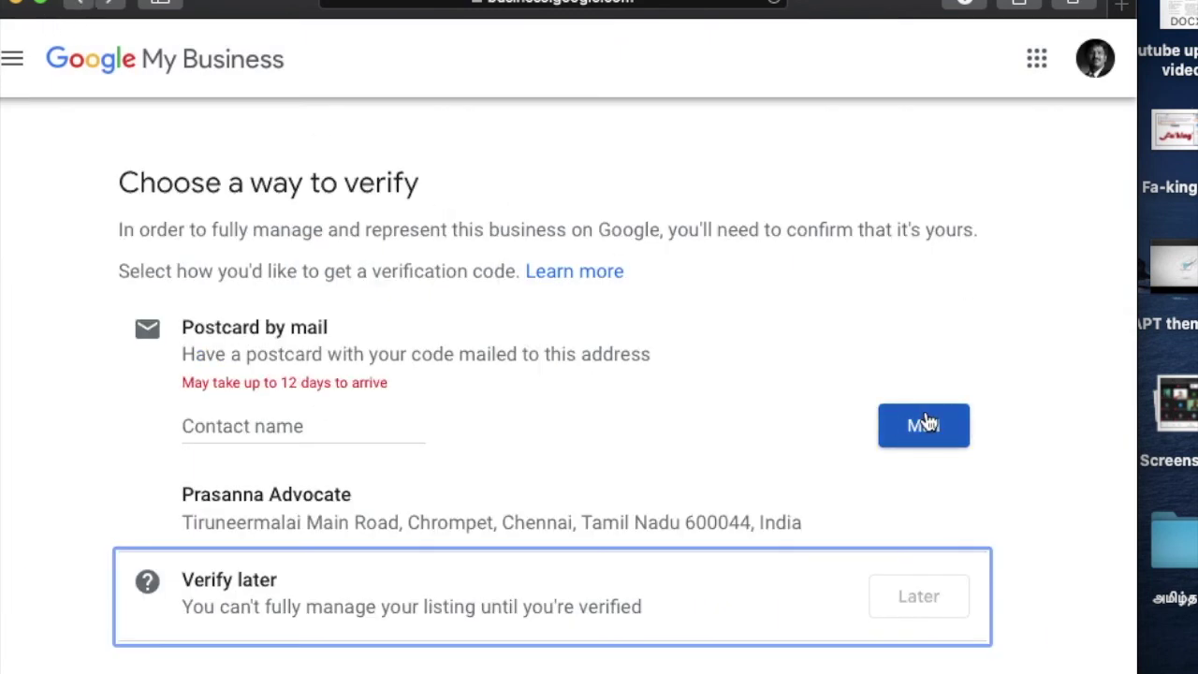
Step: Request the verification postcard by mail and check the confirmation that it arrives in about 12 days
click(923, 425)
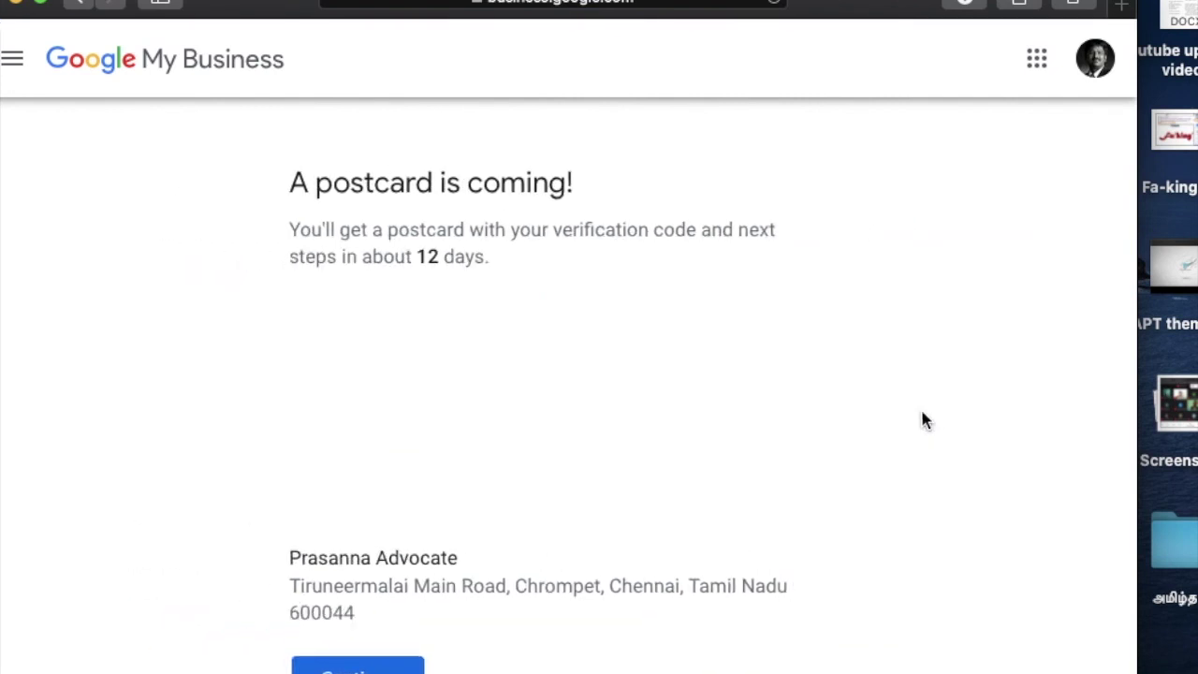
scroll(510, 430, down, 3)
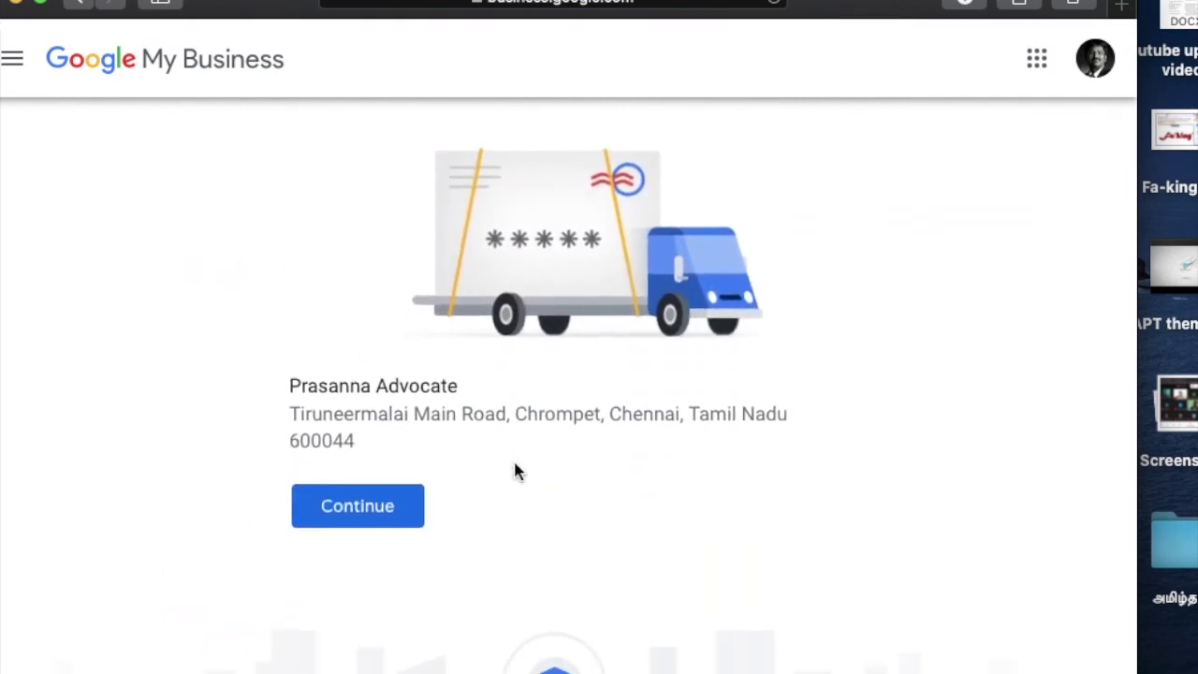
scroll(513, 467, up, 3)
Step: Leave the postcard confirmation and go back to the previous page
click(13, 59)
click(13, 66)
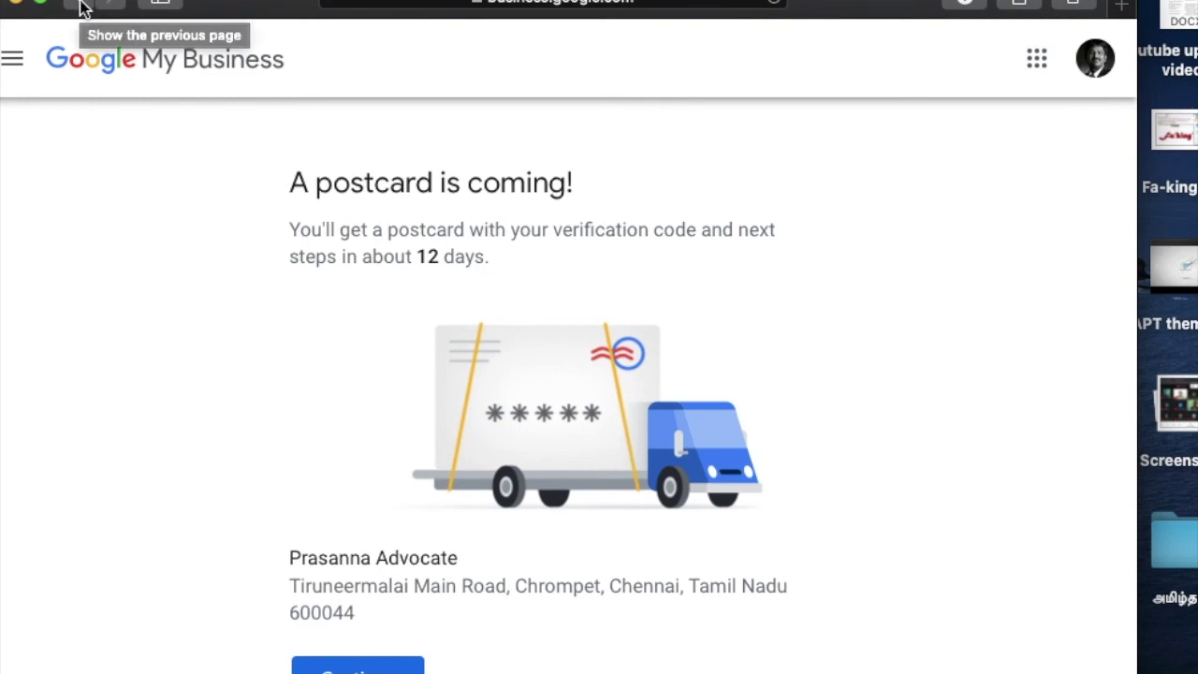
click(81, 7)
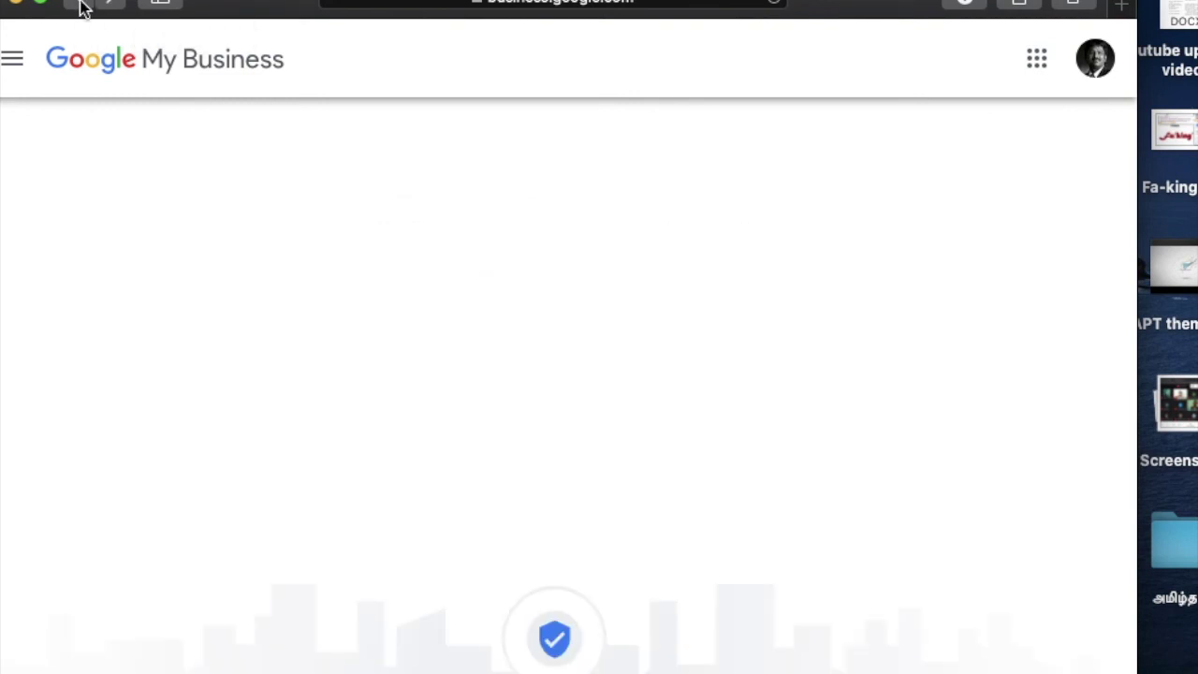
Step: Toggle the main menu to reveal the Choose a way to verify page with its postcard-by-mail option
click(26, 73)
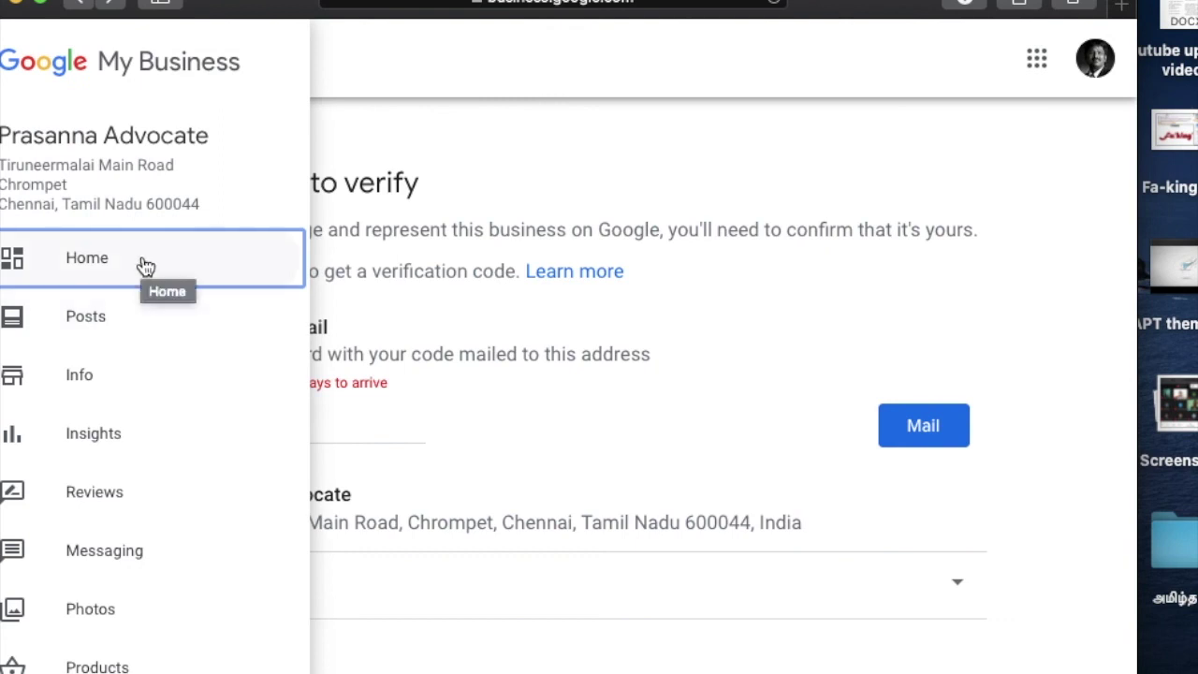
click(713, 326)
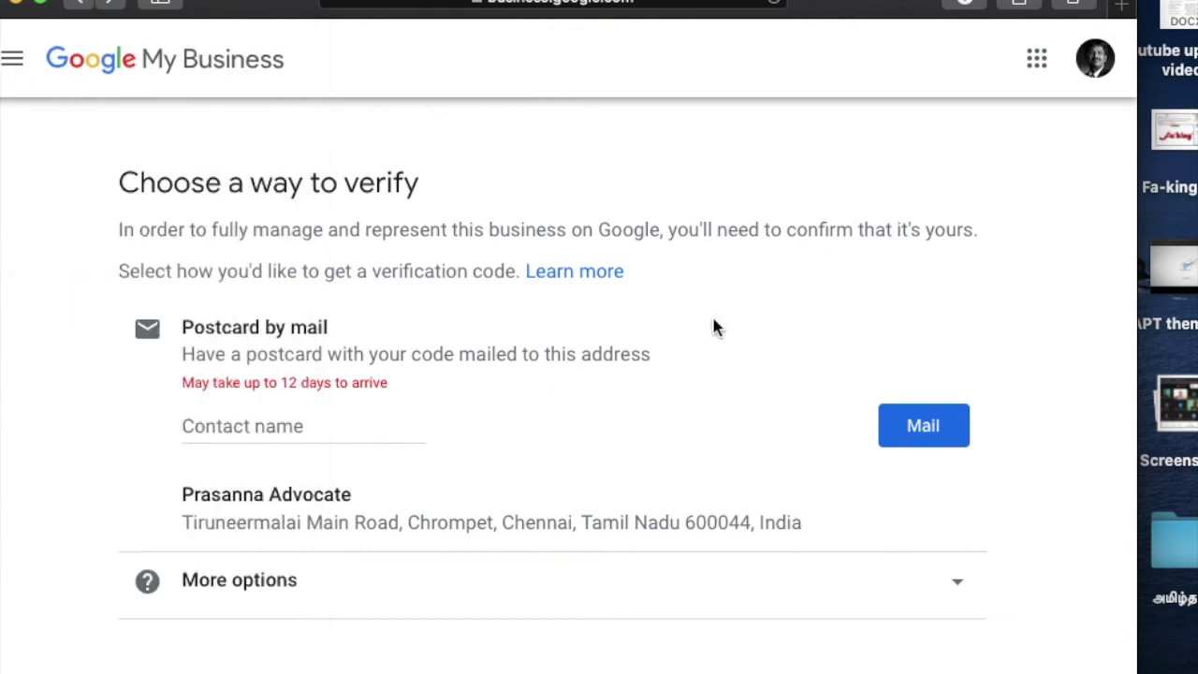